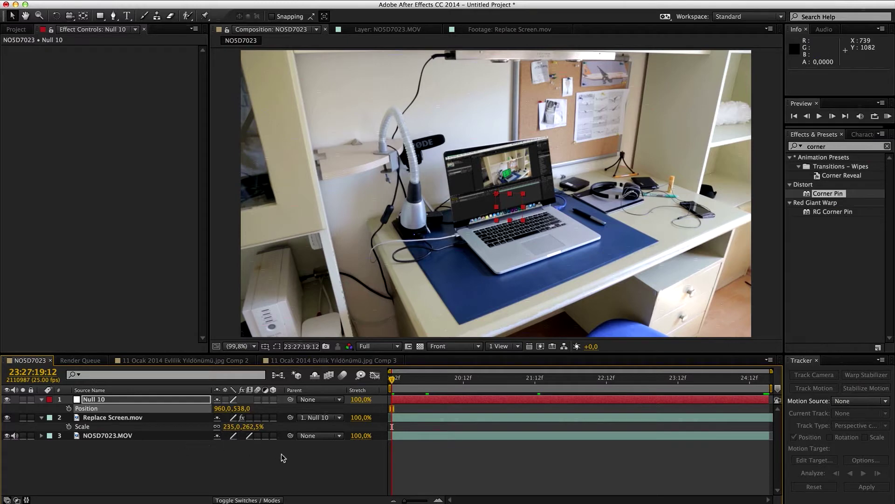
Step: Hide the Null 10 and Replace Screen.mov layers in the composition
{"action": "left_click", "coordinate": [10, 399]}
{"action": "left_click", "coordinate": [9, 409]}
{"action": "left_click", "coordinate": [7, 417]}
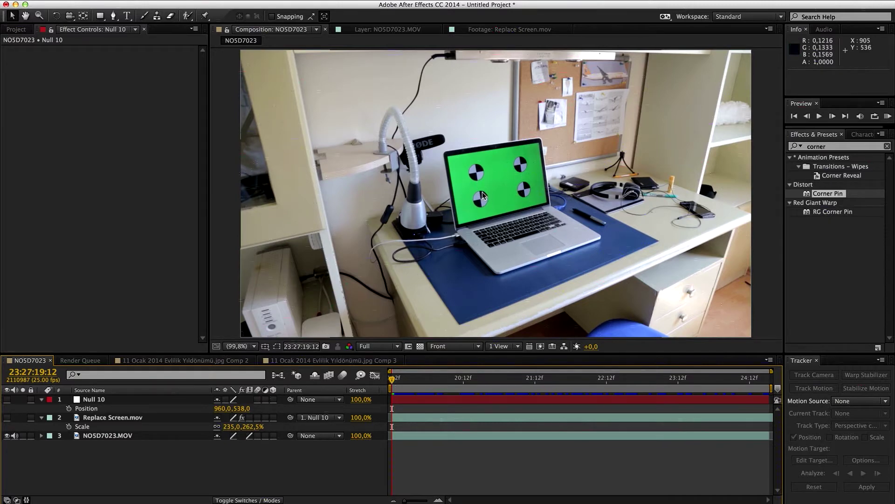
Step: Review the shot and park on the close-up laptop frame at 23:11 showing the green screen
{"action": "left_click_drag", "start_coordinate": [392, 379], "coordinate": [761, 380]}
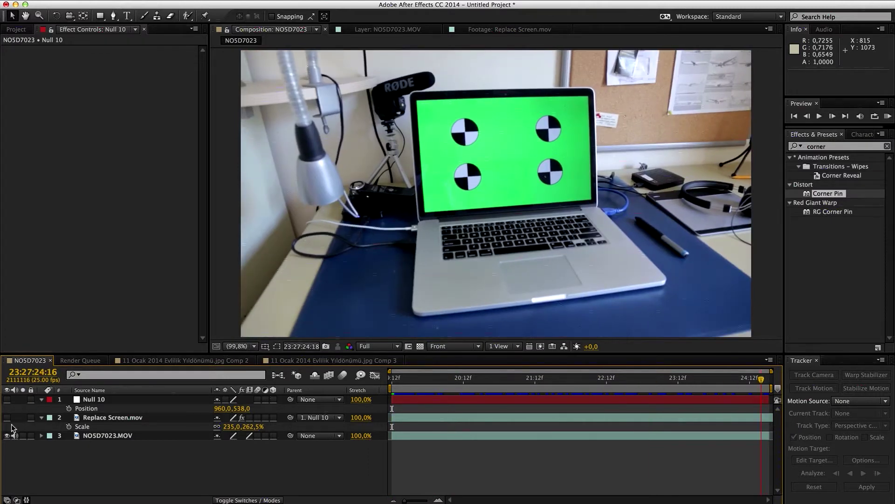
{"action": "key", "text": "space"}
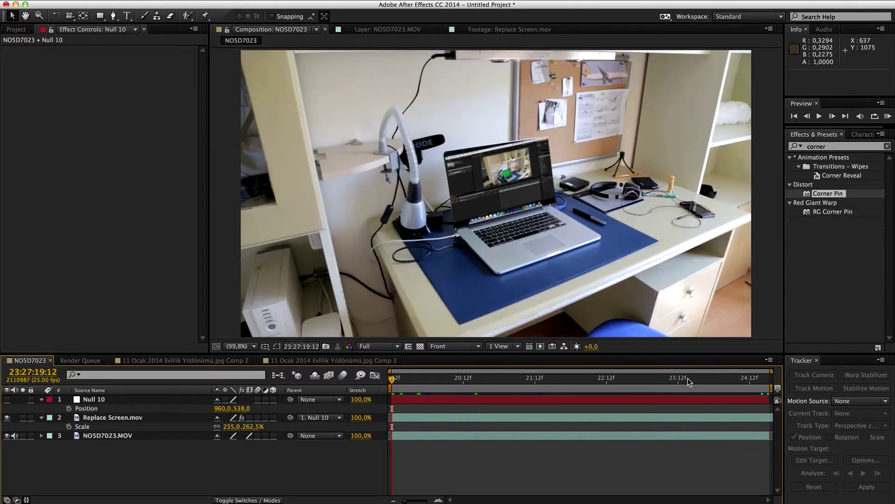
{"action": "left_click", "coordinate": [673, 381]}
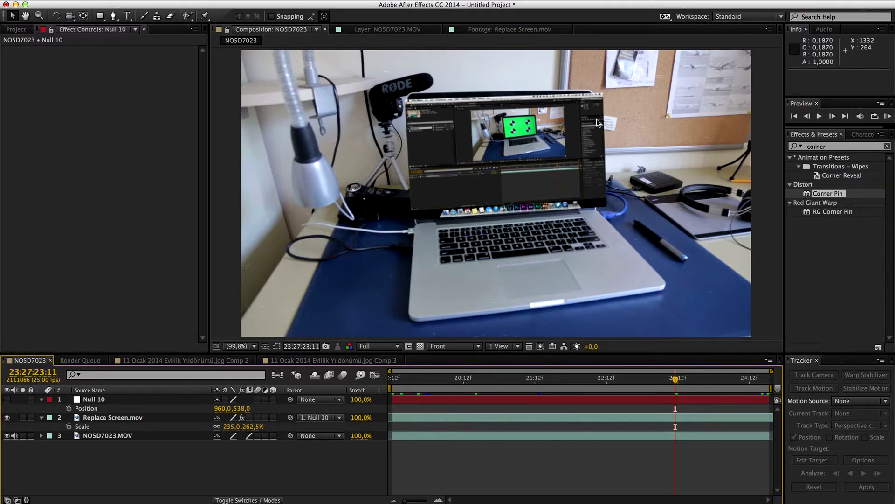
{"action": "left_click", "coordinate": [7, 418]}
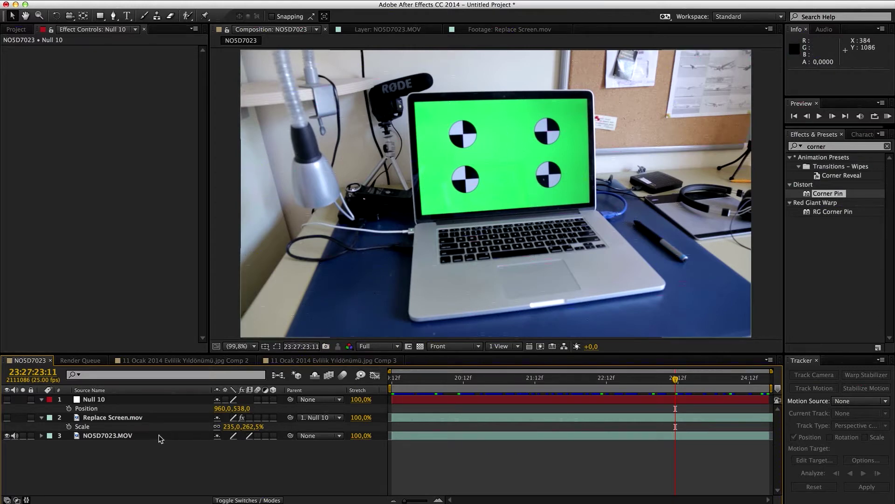
Step: Rename the NO5D7023.MOV footage layer to BG
{"action": "left_click_drag", "start_coordinate": [158, 435], "coordinate": [152, 354]}
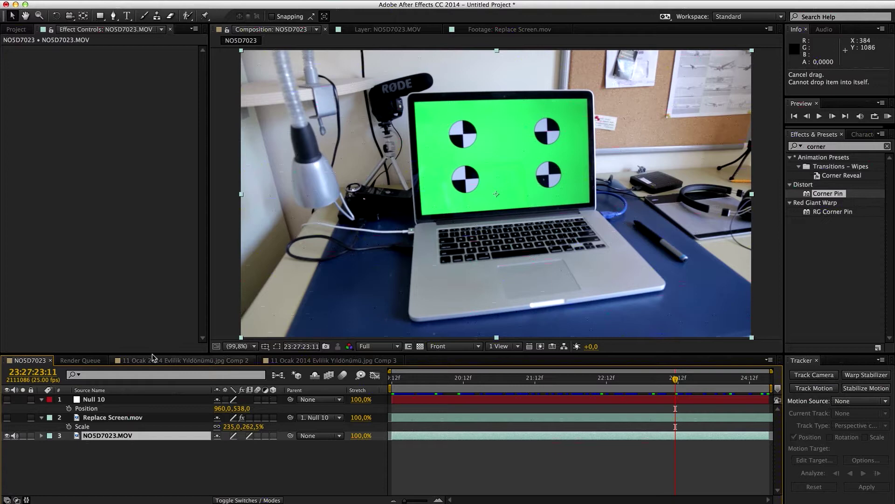
{"action": "key", "text": "Return"}
{"action": "type", "text": "BG"}
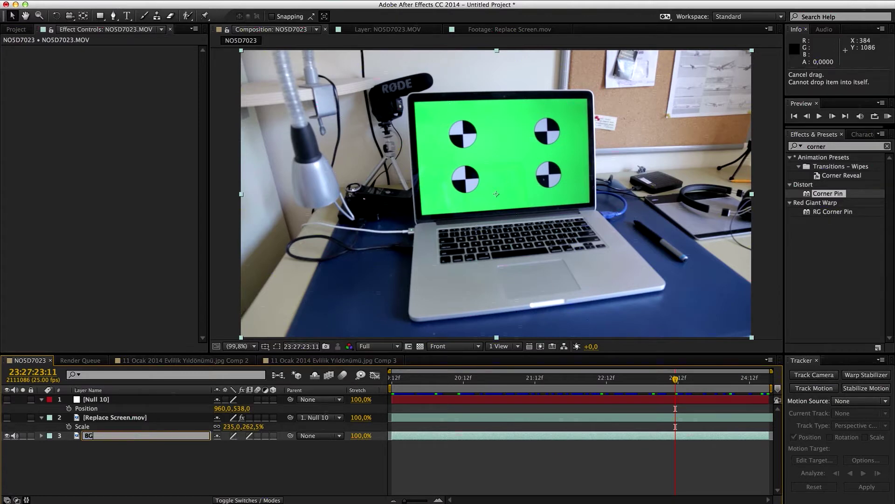
{"action": "key", "text": "Return"}
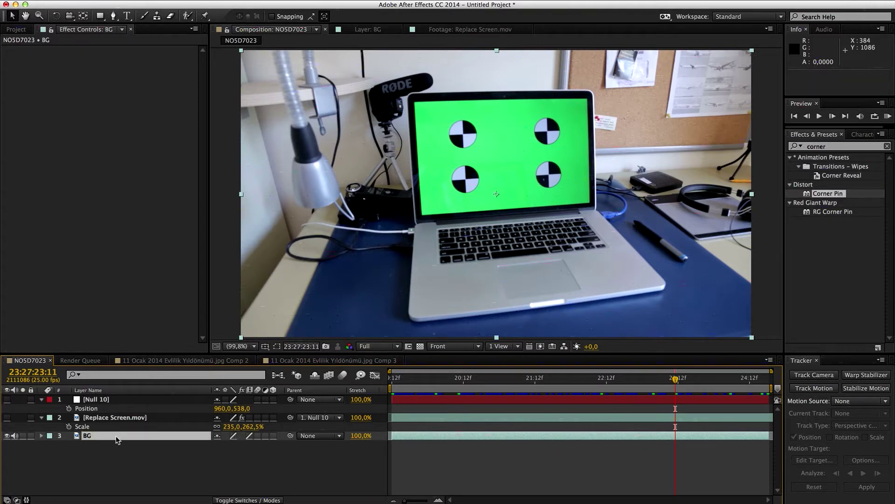
Step: Duplicate BG, move the copy to the top, name it Screen, and hide BG
{"action": "key", "text": "ctrl+d"}
{"action": "mouse_move", "coordinate": [108, 423]}
{"action": "left_mouse_down"}
{"action": "mouse_move", "coordinate": [101, 400]}
{"action": "mouse_move", "coordinate": [98, 409]}
{"action": "left_mouse_up"}
{"action": "key", "text": "Return"}
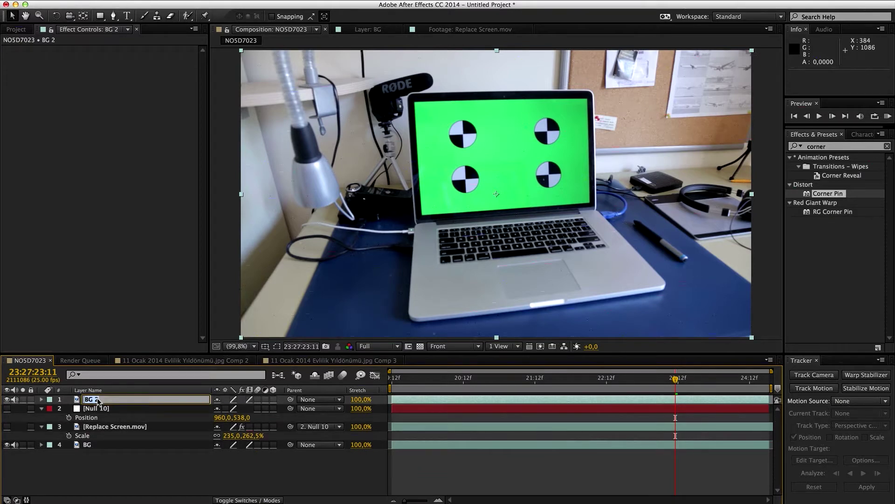
{"action": "type", "text": "Screen"}
{"action": "key", "text": "Return"}
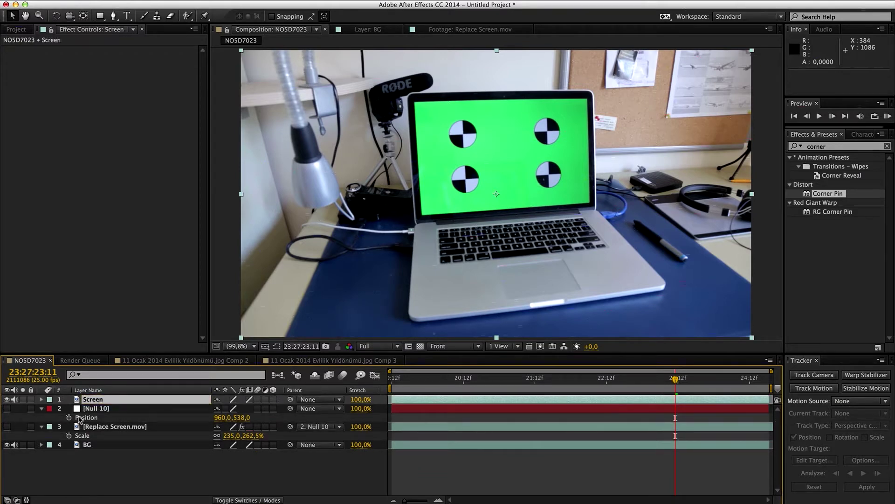
{"action": "left_click", "coordinate": [6, 445]}
Step: Search for keylight and apply the Keylight + Key Cleaner + Advanced Spill Suppressor preset to Screen
{"action": "left_click", "coordinate": [887, 147]}
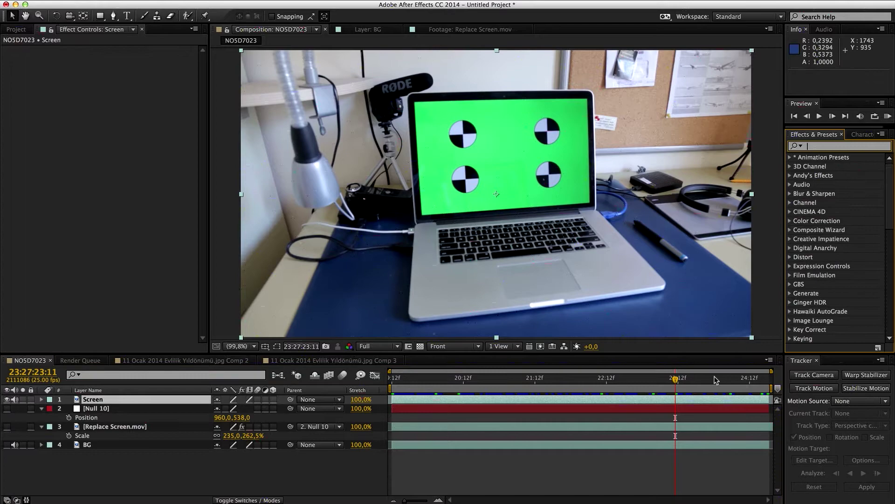
{"action": "left_click_drag", "start_coordinate": [707, 376], "coordinate": [731, 391]}
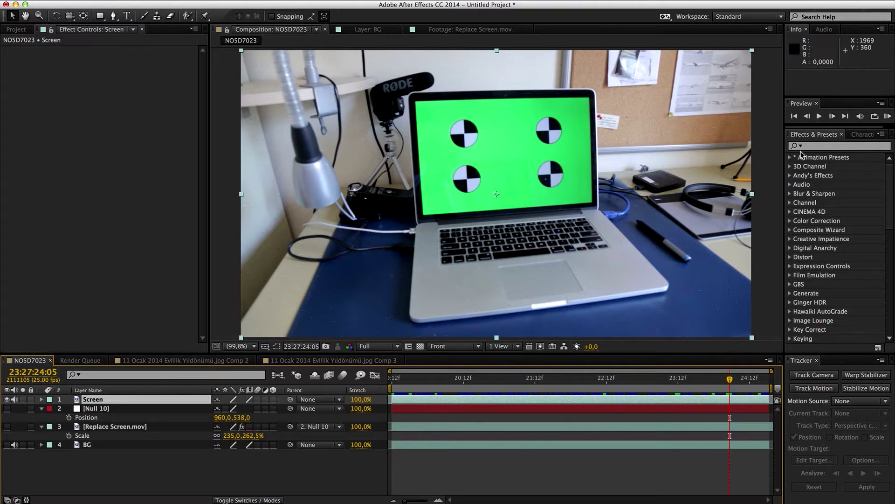
{"action": "left_click", "coordinate": [824, 146]}
{"action": "type", "text": "keylih"}
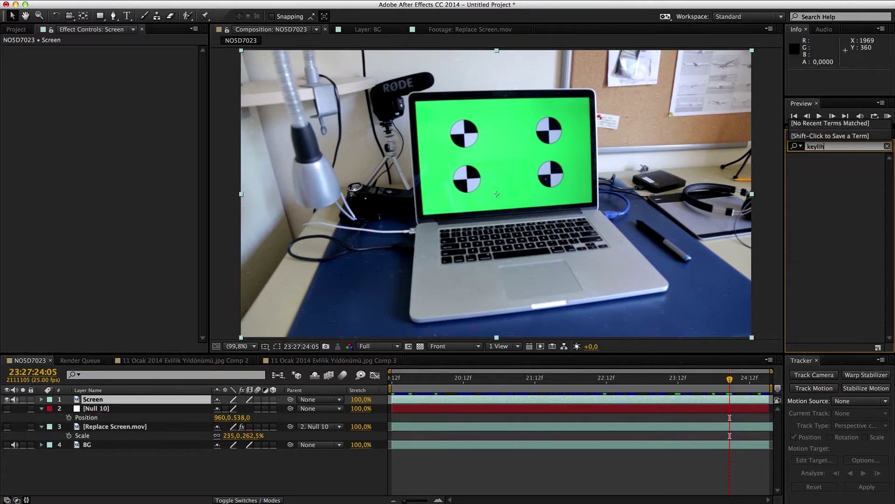
{"action": "key", "text": "BackSpace"}
{"action": "type", "text": "g"}
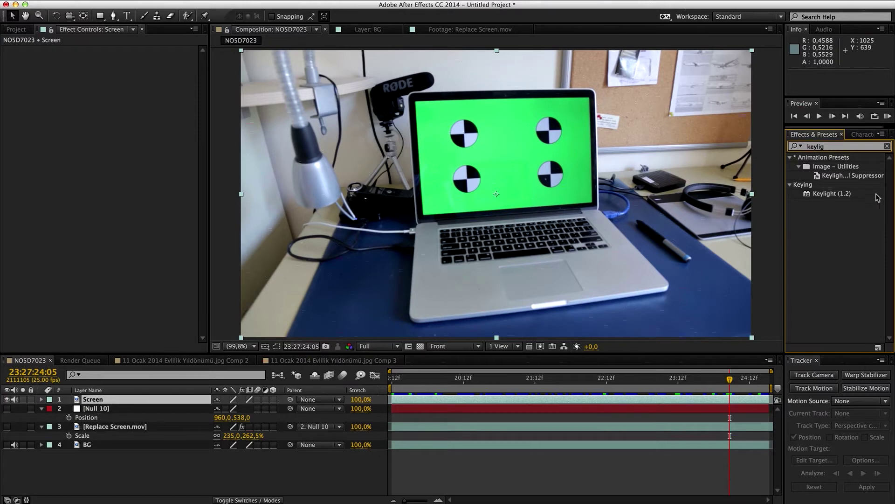
{"action": "left_click_drag", "start_coordinate": [840, 176], "coordinate": [512, 139]}
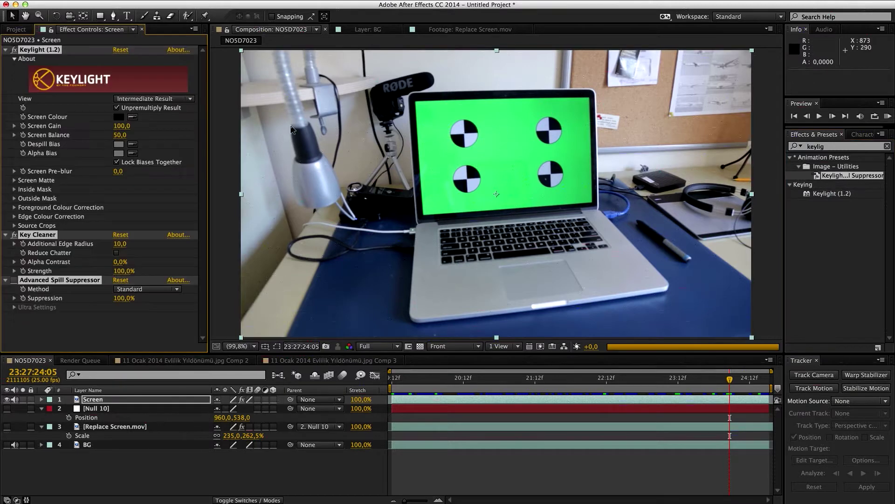
Step: Sample the laptop's green as Keylight's Screen Colour, then preview Replace Screen.mov behind it
{"action": "left_click", "coordinate": [41, 331]}
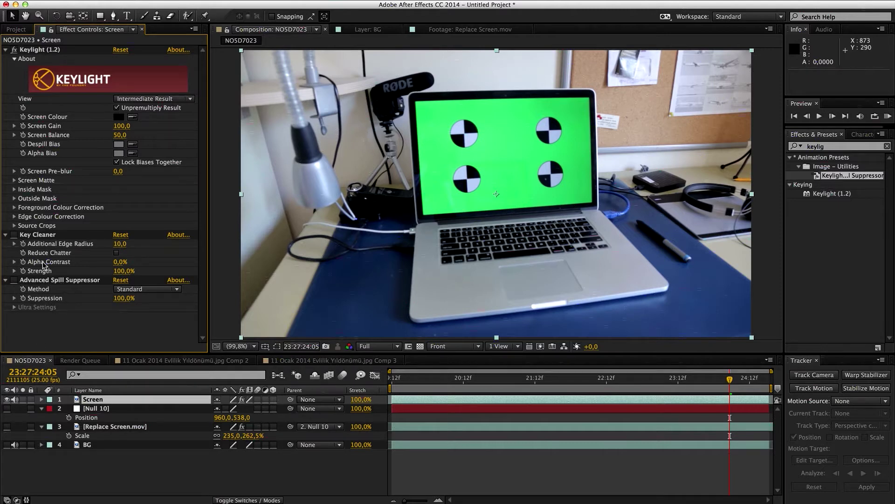
{"action": "left_click", "coordinate": [37, 69]}
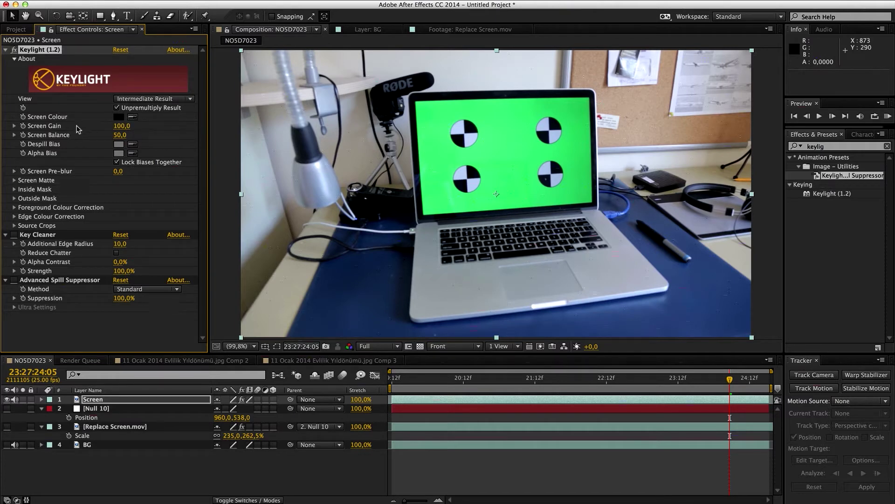
{"action": "left_click", "coordinate": [132, 116]}
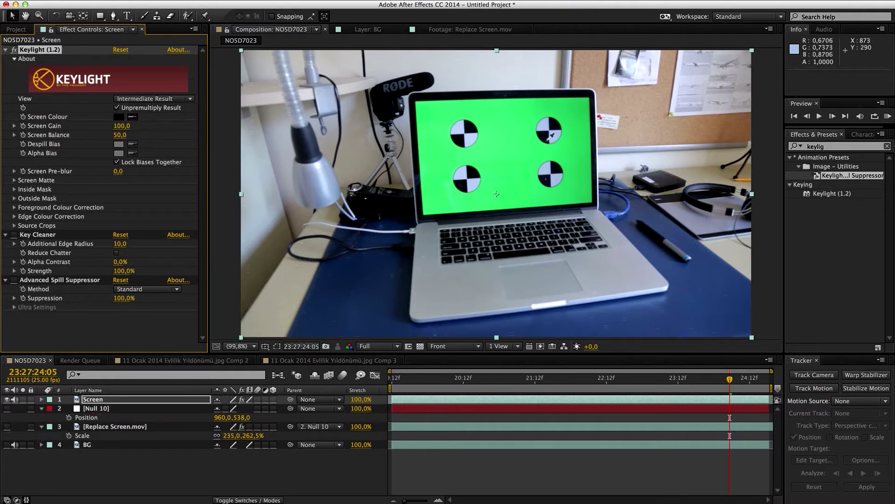
{"action": "left_click", "coordinate": [503, 154]}
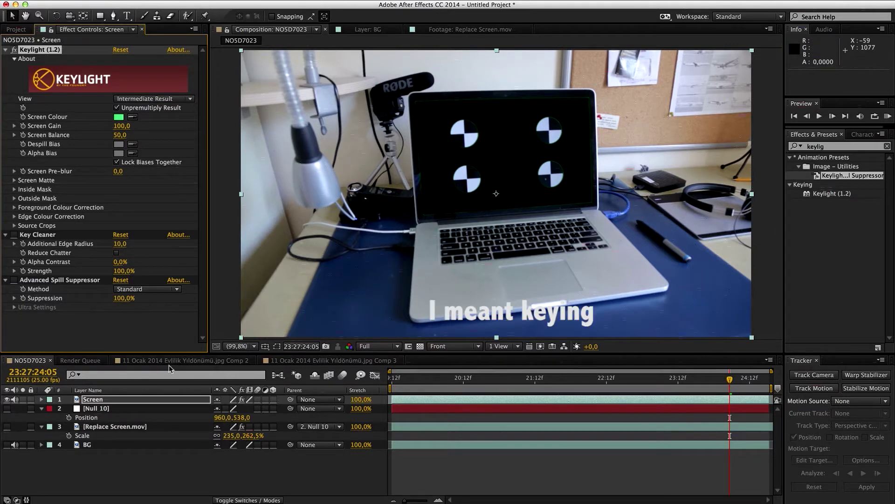
{"action": "left_click", "coordinate": [7, 426]}
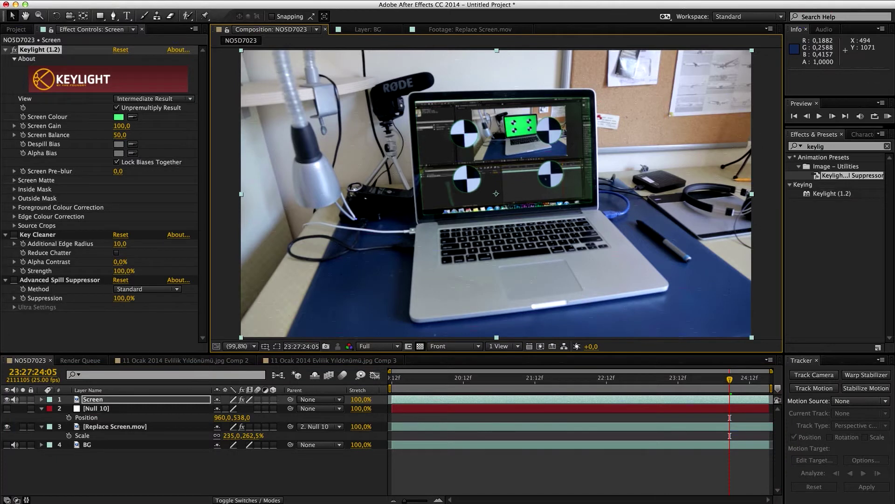
{"action": "left_click", "coordinate": [7, 427]}
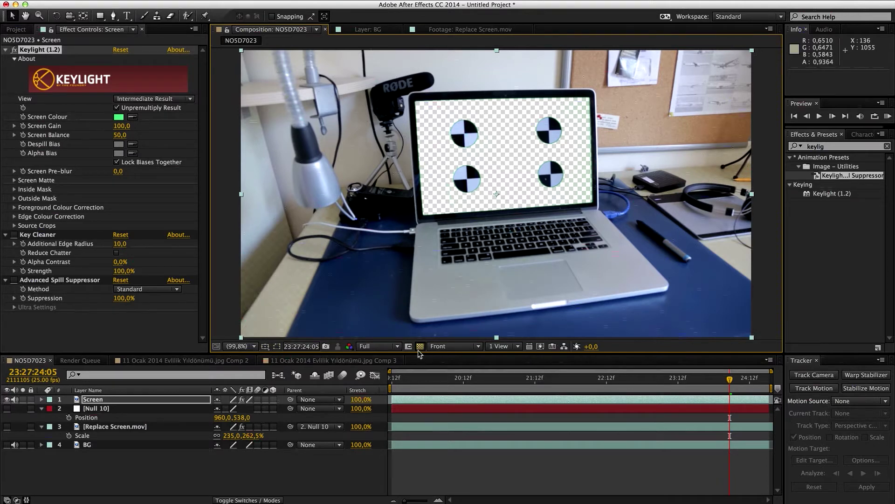
Step: In Screen Matte view, set Clip Black to 16 and Clip White to 80, then show Intermediate Result
{"action": "left_click", "coordinate": [149, 99]}
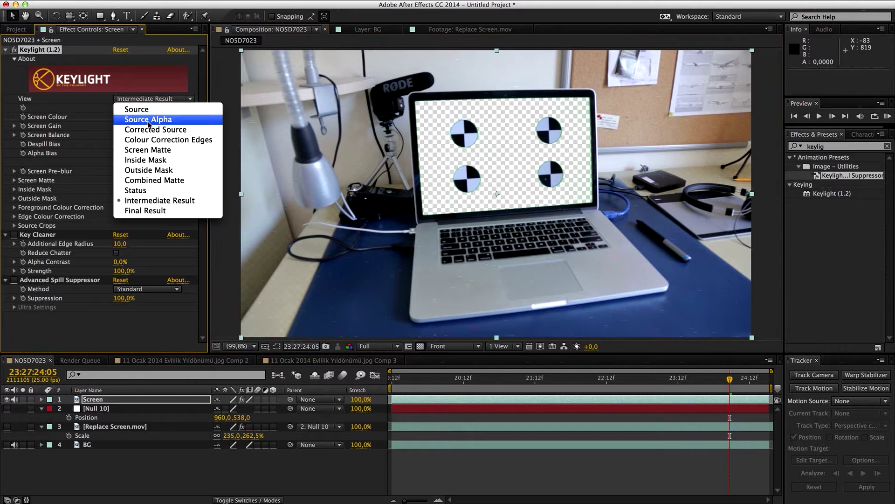
{"action": "left_click", "coordinate": [160, 153]}
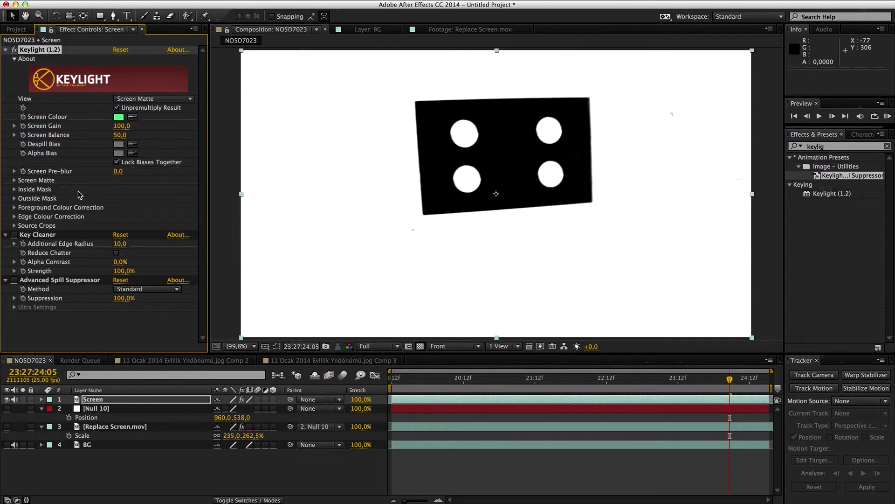
{"action": "left_click", "coordinate": [14, 181]}
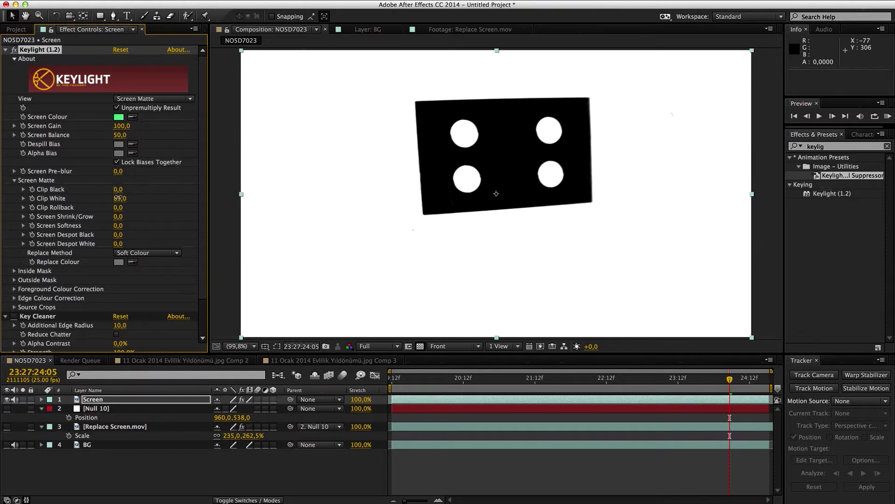
{"action": "mouse_move", "coordinate": [109, 193]}
{"action": "left_mouse_down"}
{"action": "mouse_move", "coordinate": [99, 194]}
{"action": "mouse_move", "coordinate": [132, 193]}
{"action": "mouse_move", "coordinate": [121, 195]}
{"action": "left_mouse_up"}
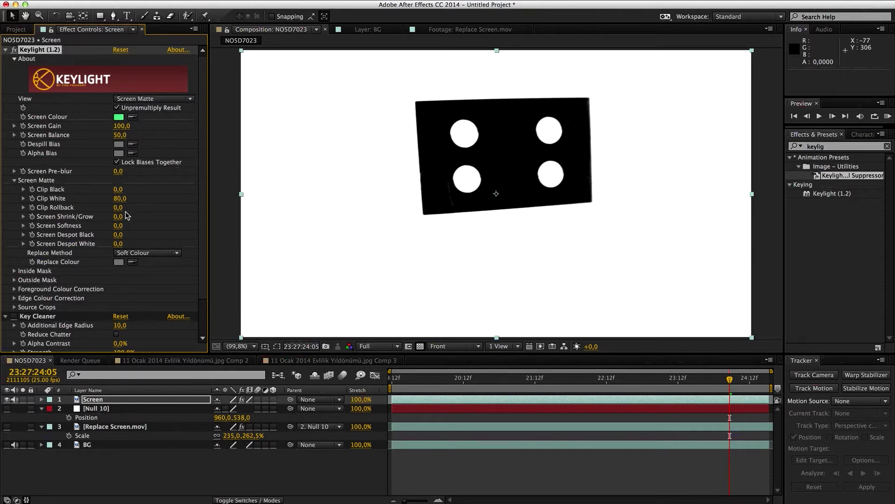
{"action": "left_click_drag", "start_coordinate": [113, 186], "coordinate": [122, 186]}
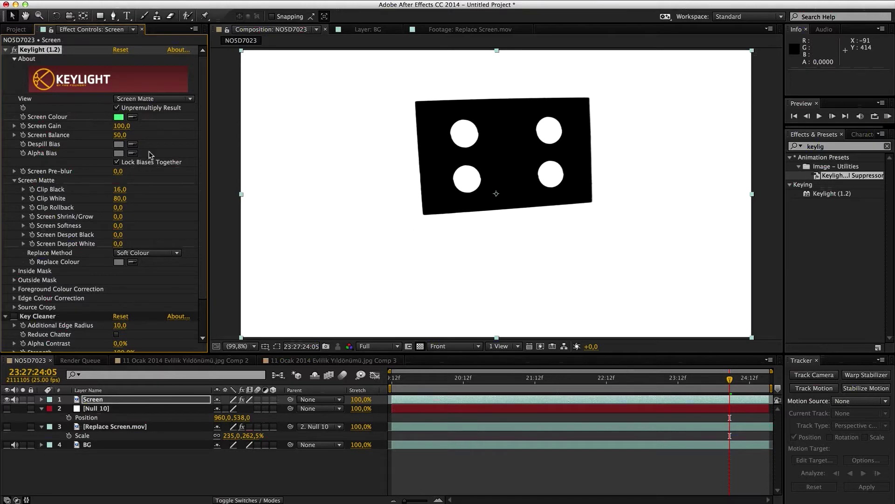
{"action": "left_click", "coordinate": [140, 99]}
{"action": "left_click", "coordinate": [152, 199]}
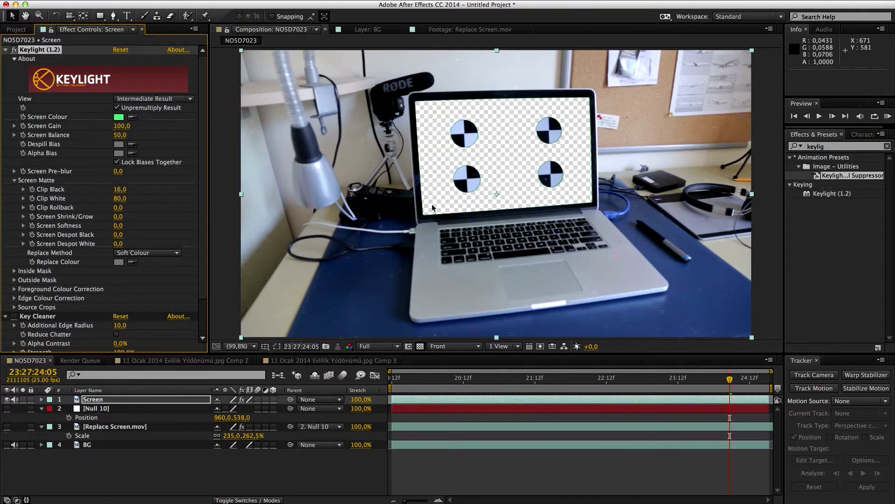
Step: Show Replace Screen.mov and inspect the keyed laptop screen at 200% magnification
{"action": "left_click", "coordinate": [7, 427]}
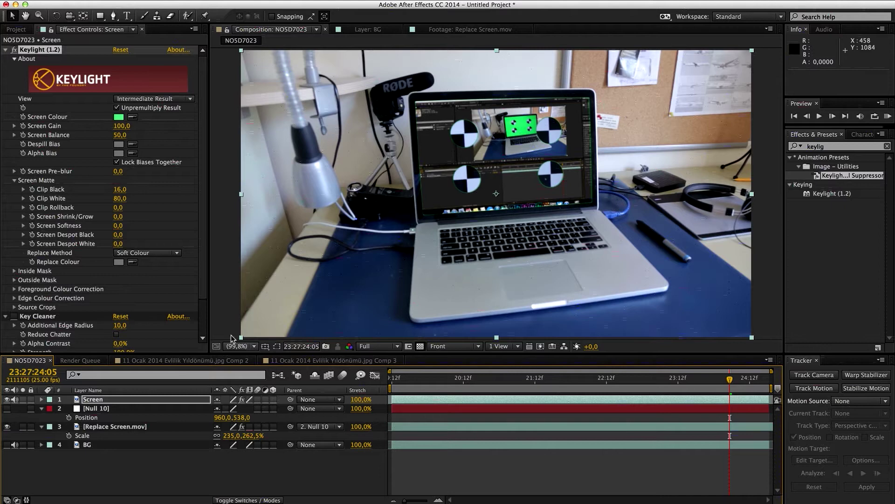
{"action": "left_click", "coordinate": [173, 96]}
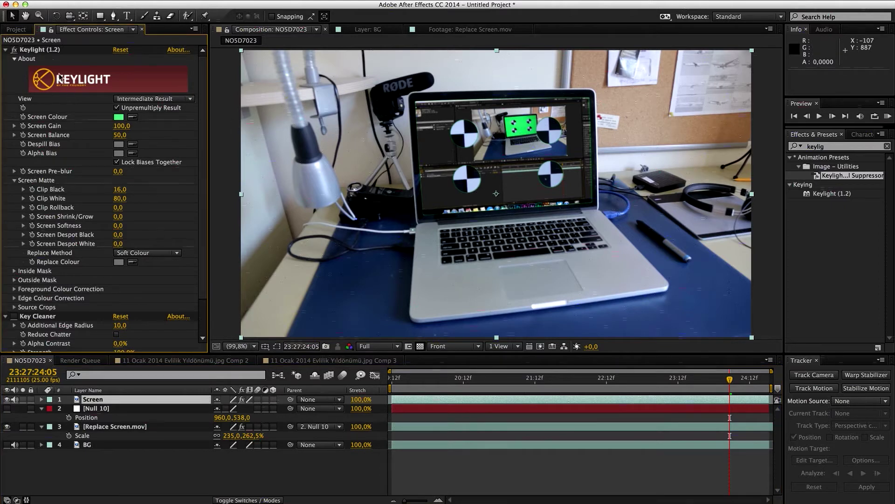
{"action": "left_click", "coordinate": [55, 50]}
{"action": "left_click", "coordinate": [254, 346]}
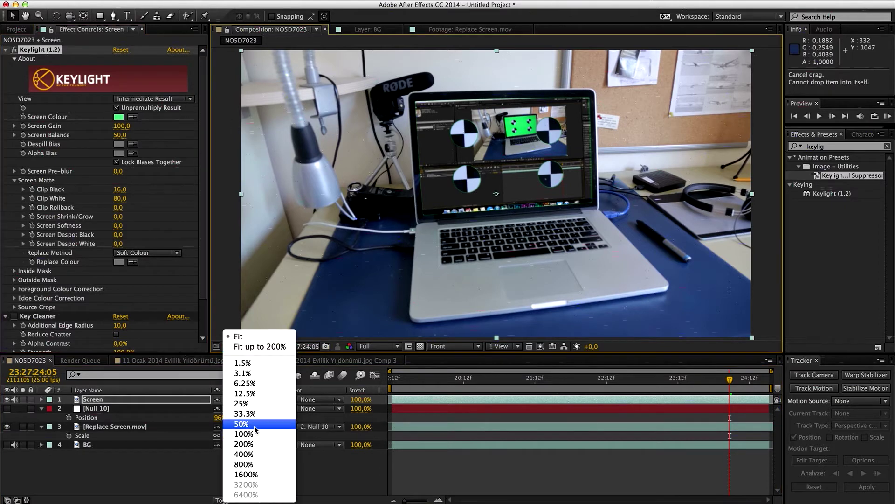
{"action": "left_click", "coordinate": [244, 434]}
{"action": "left_click", "coordinate": [252, 346]}
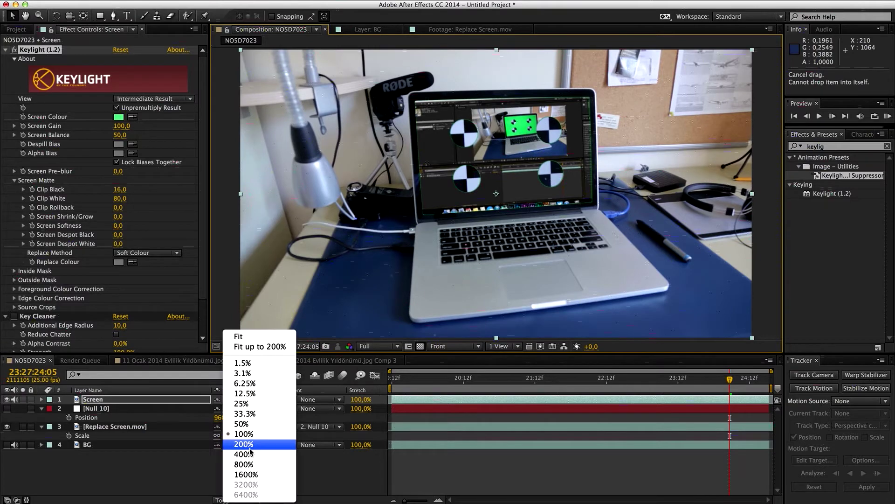
{"action": "left_click", "coordinate": [250, 445]}
{"action": "key", "text": "h"}
{"action": "left_click_drag", "start_coordinate": [483, 123], "coordinate": [466, 198]}
Step: Fit the composition in the viewer and return the playhead to the first frame, 23:27:19:12
{"action": "left_click", "coordinate": [239, 346]}
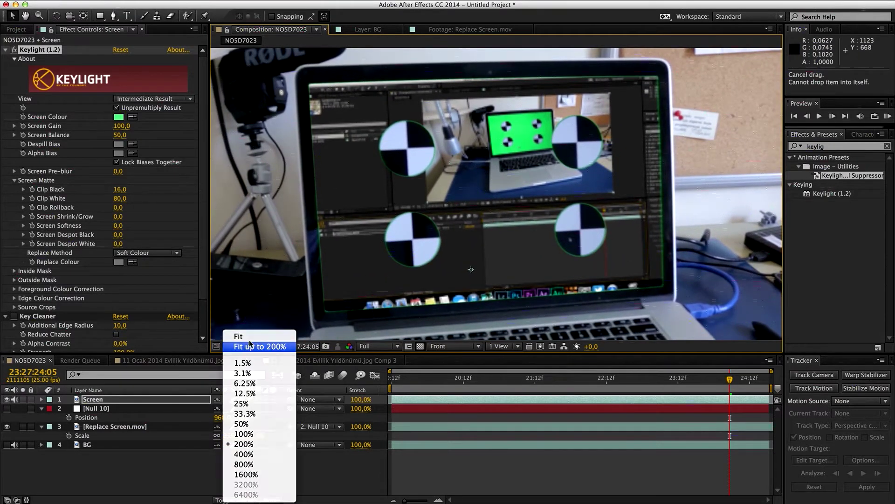
{"action": "left_click", "coordinate": [252, 346]}
{"action": "left_click", "coordinate": [409, 376]}
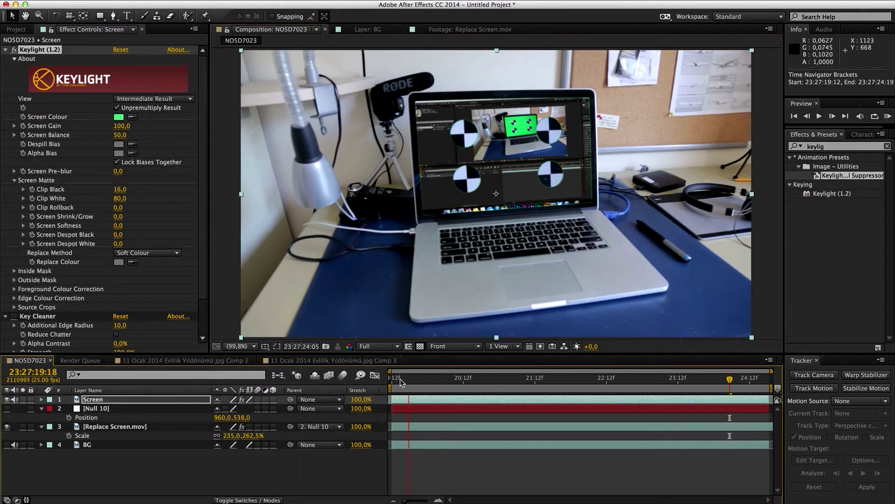
{"action": "left_click_drag", "start_coordinate": [401, 380], "coordinate": [376, 381]}
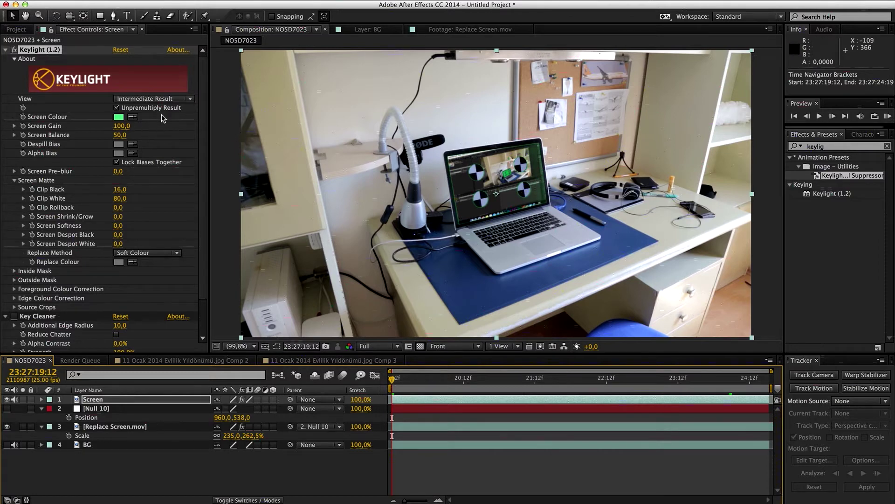
Step: Retune Keylight's Screen Matte to Clip Black 25 and Clip White 69, then view Intermediate Result
{"action": "left_click", "coordinate": [154, 98]}
{"action": "left_click", "coordinate": [163, 156]}
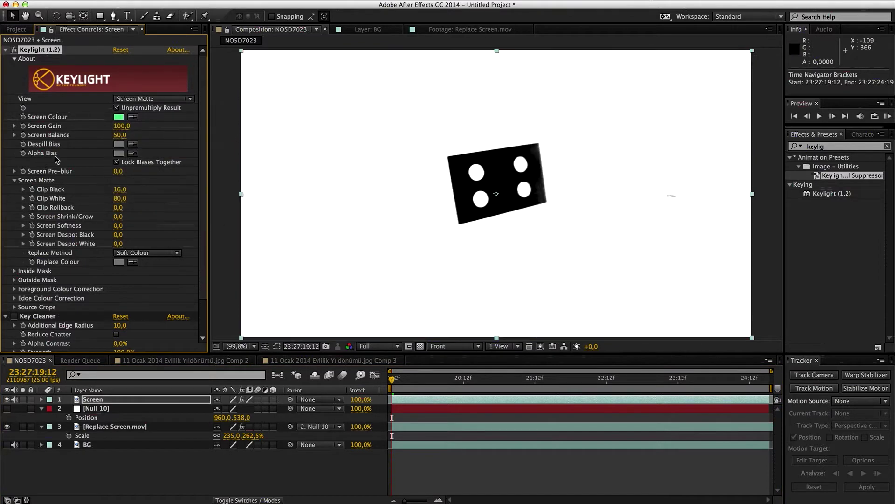
{"action": "left_click", "coordinate": [145, 99]}
{"action": "left_click", "coordinate": [158, 208]}
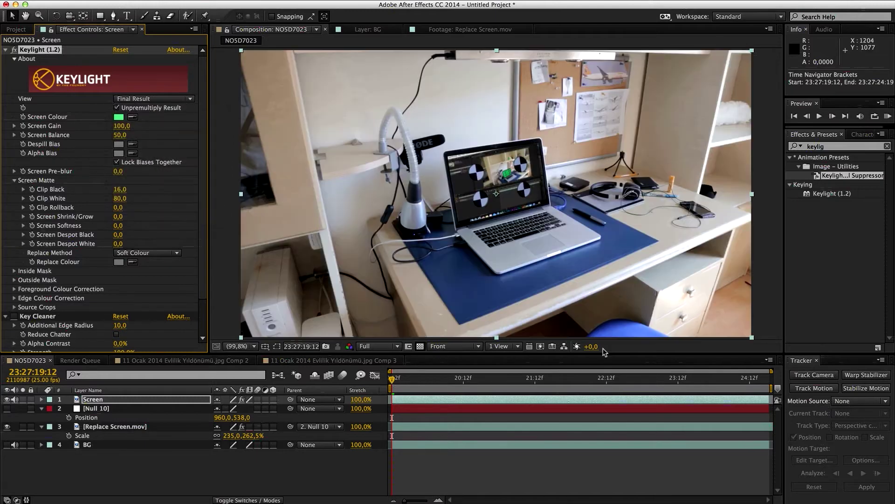
{"action": "left_click_drag", "start_coordinate": [742, 377], "coordinate": [755, 389]}
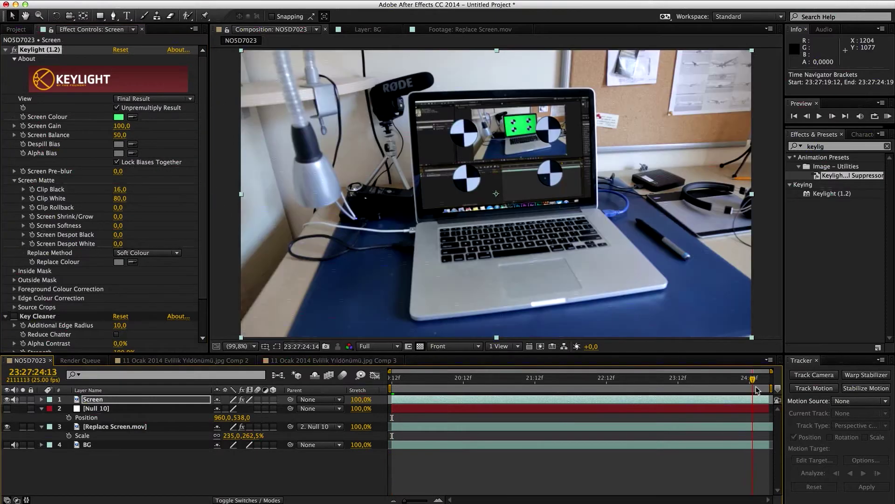
{"action": "left_click", "coordinate": [154, 98]}
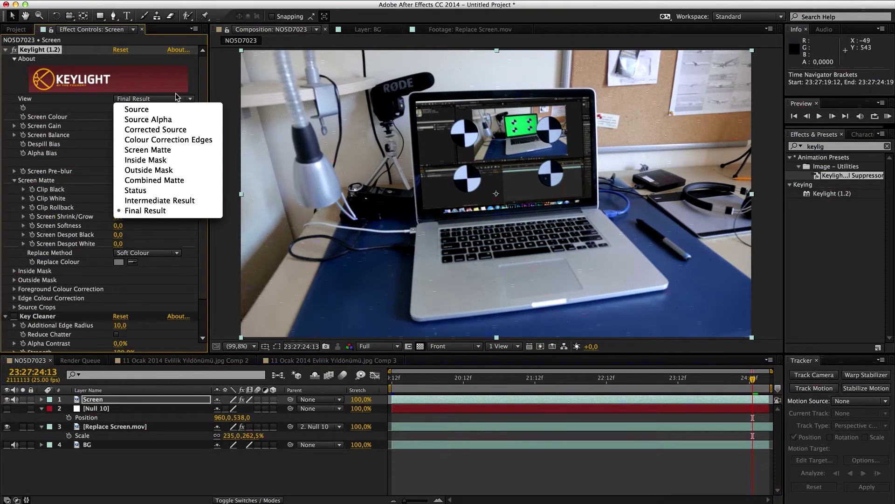
{"action": "key", "text": "Return"}
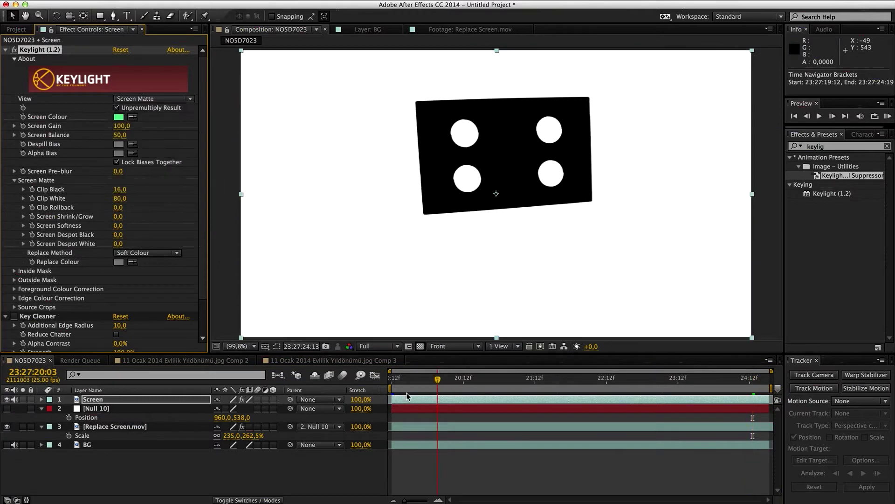
{"action": "key", "text": "Home"}
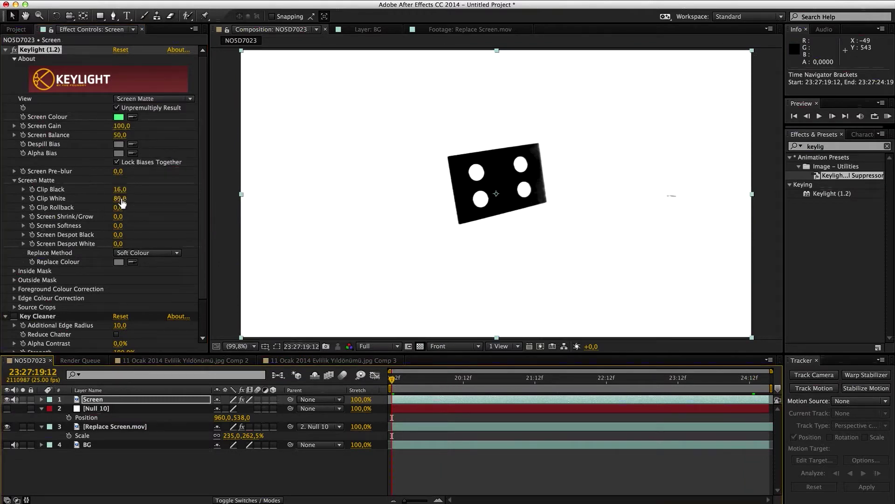
{"action": "mouse_move", "coordinate": [121, 199]}
{"action": "left_mouse_down"}
{"action": "mouse_move", "coordinate": [112, 198]}
{"action": "mouse_move", "coordinate": [129, 187]}
{"action": "left_mouse_up"}
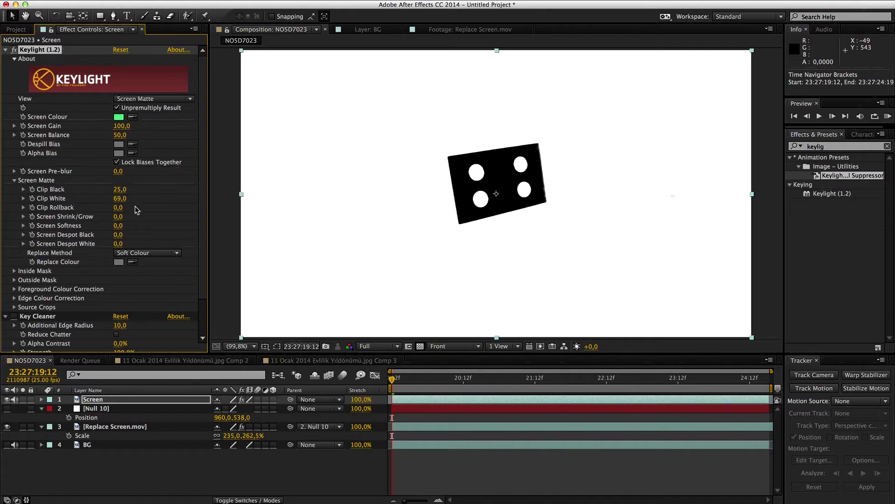
{"action": "left_click", "coordinate": [158, 99]}
{"action": "left_click", "coordinate": [161, 200]}
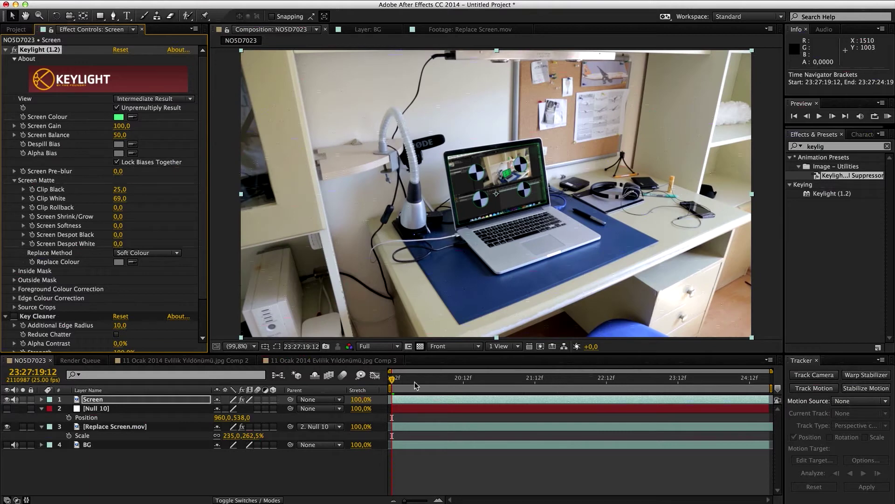
Step: Go to the last frame 23:27:24:18, collapse Keylight, and zoom to 200% on the laptop screen
{"action": "left_click", "coordinate": [639, 378]}
{"action": "key", "text": "End"}
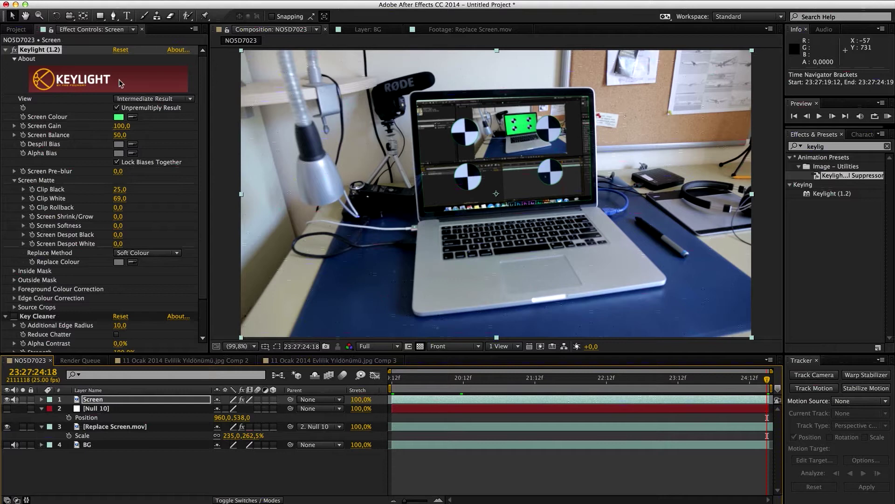
{"action": "left_click", "coordinate": [5, 50]}
{"action": "left_click", "coordinate": [41, 59]}
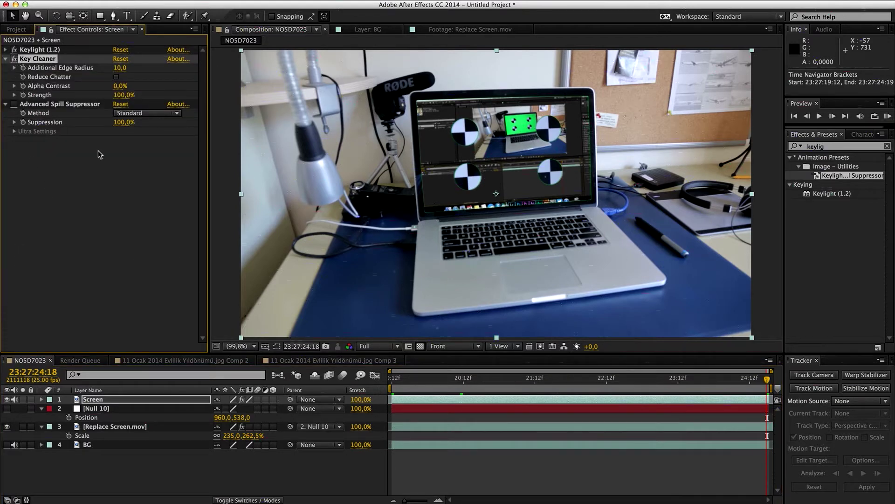
{"action": "left_click", "coordinate": [243, 346]}
{"action": "left_click", "coordinate": [244, 443]}
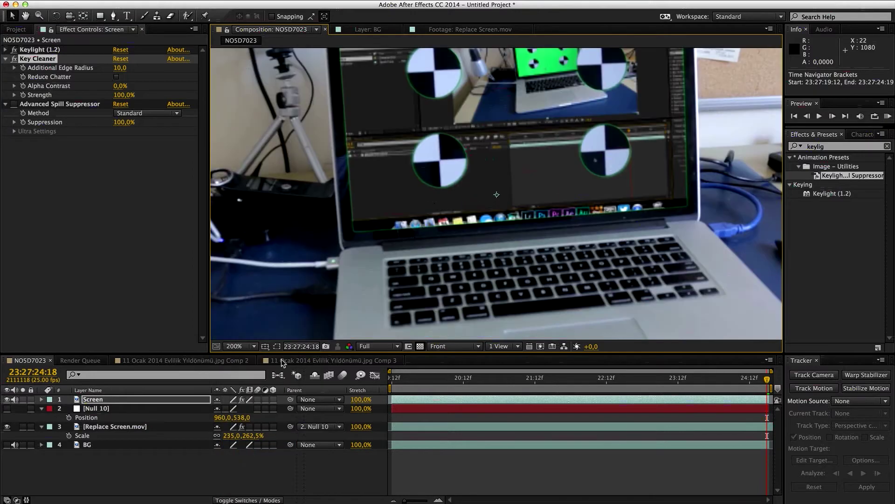
{"action": "key", "text": "h"}
{"action": "left_click_drag", "start_coordinate": [413, 126], "coordinate": [395, 223]}
Step: Set the Advanced Spill Suppressor method to Ultra
{"action": "key", "text": "v"}
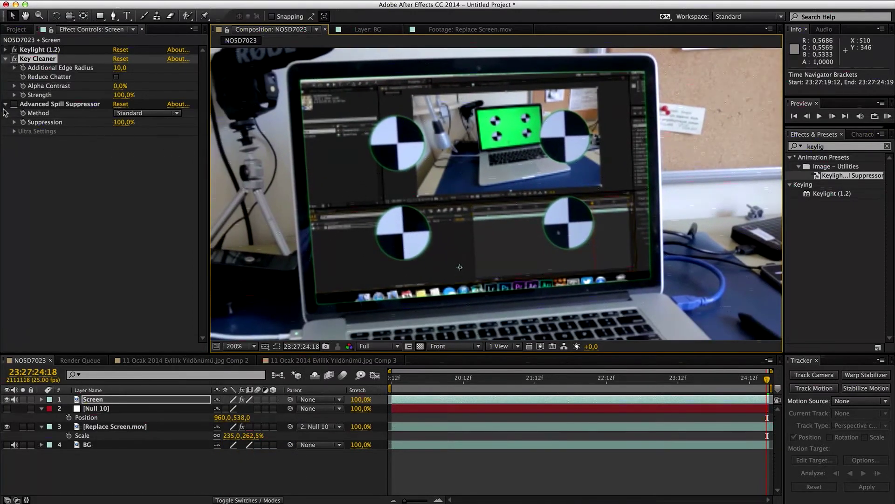
{"action": "left_click", "coordinate": [14, 62]}
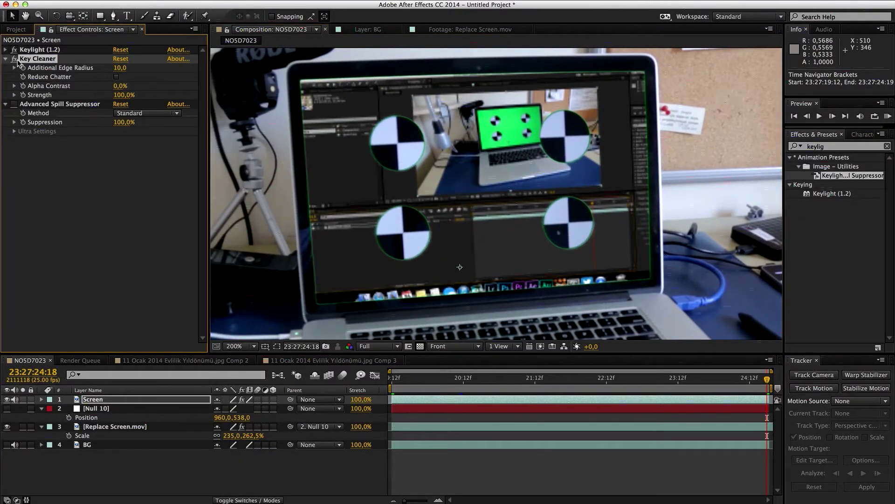
{"action": "left_click_drag", "start_coordinate": [66, 106], "coordinate": [71, 120]}
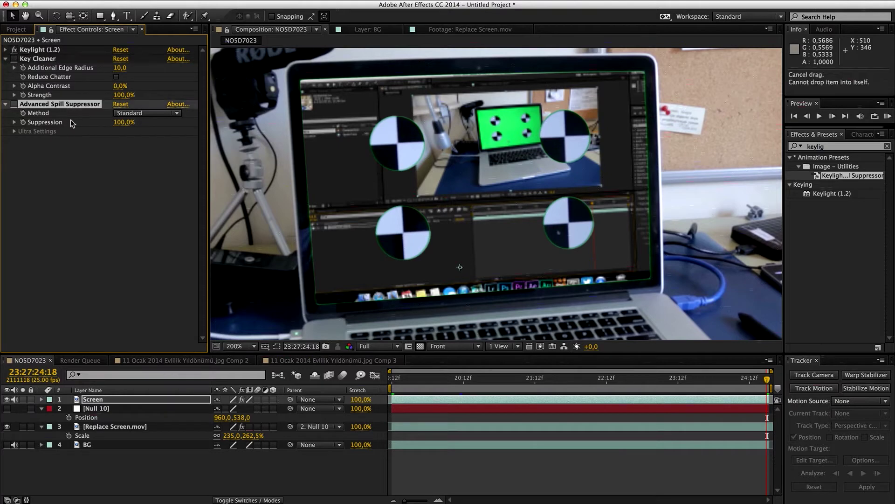
{"action": "left_click", "coordinate": [138, 113]}
{"action": "left_click", "coordinate": [128, 134]}
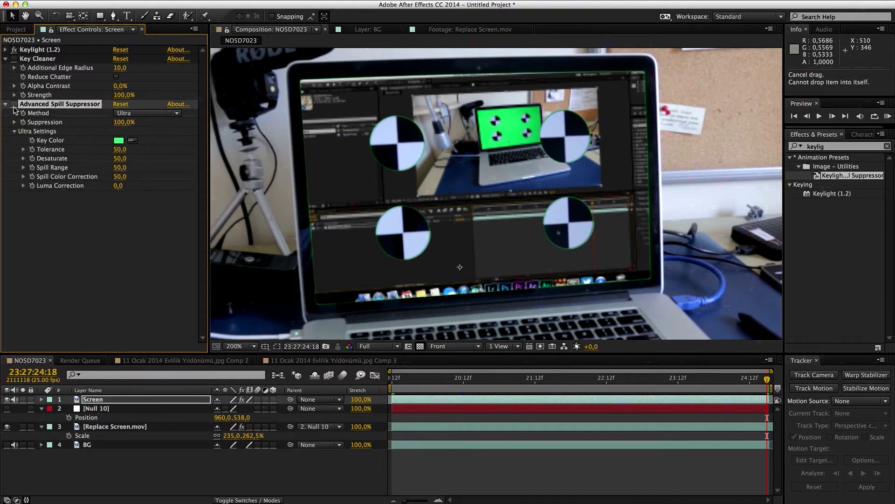
Step: Disable Keylight and sample the green screen as the spill suppressor's Key Color
{"action": "left_click", "coordinate": [18, 51]}
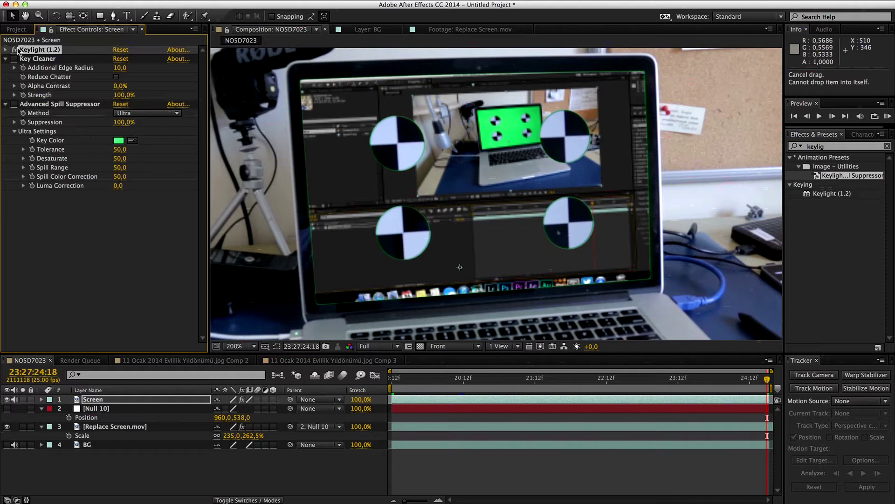
{"action": "left_click", "coordinate": [14, 50]}
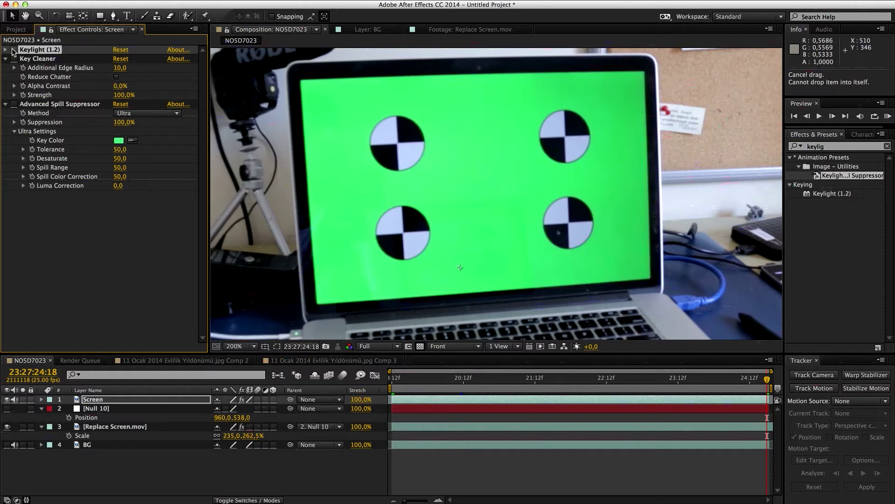
{"action": "left_click", "coordinate": [14, 104]}
{"action": "left_click", "coordinate": [43, 105]}
{"action": "left_click", "coordinate": [15, 104]}
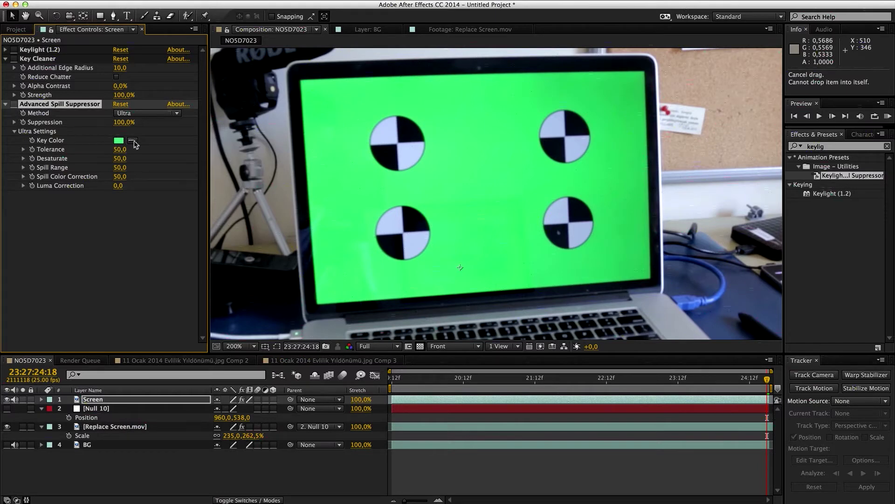
{"action": "left_click", "coordinate": [133, 141]}
{"action": "left_click", "coordinate": [15, 105]}
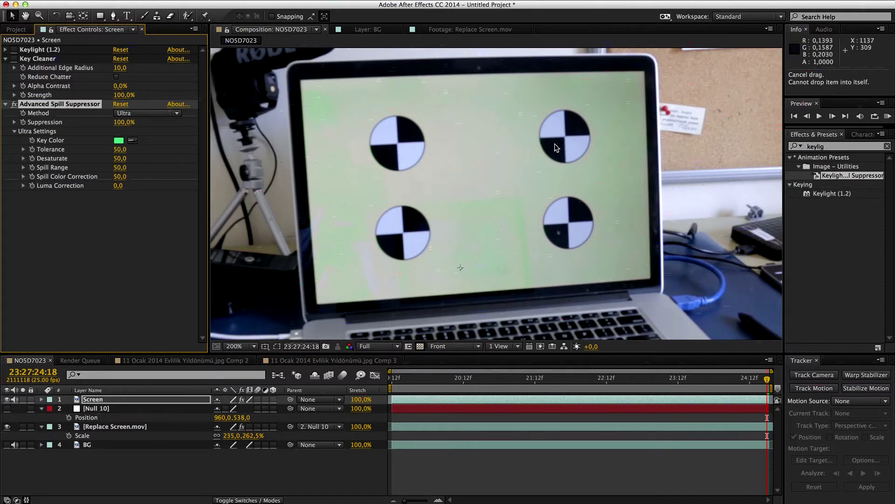
Step: Raise spill Tolerance from 50 to 66 and view the frame at 100%
{"action": "mouse_move", "coordinate": [409, 315]}
{"action": "left_mouse_down"}
{"action": "mouse_move", "coordinate": [409, 269]}
{"action": "mouse_move", "coordinate": [406, 311]}
{"action": "left_mouse_up"}
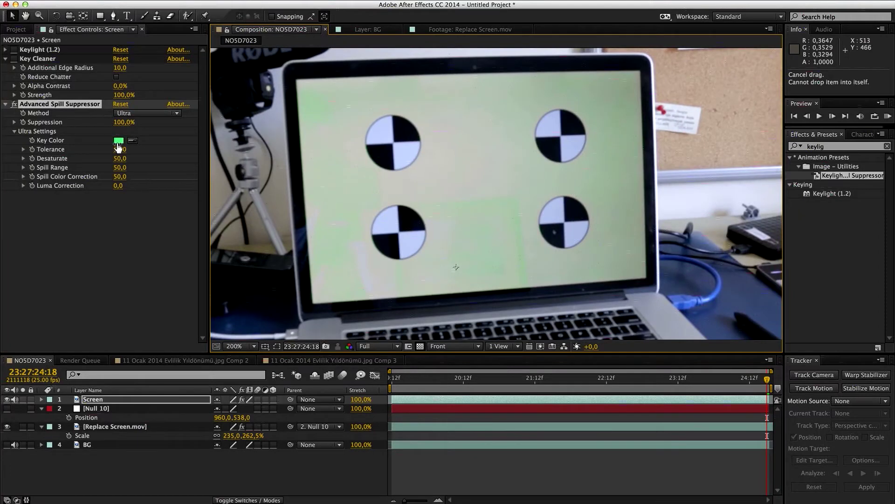
{"action": "left_click_drag", "start_coordinate": [118, 147], "coordinate": [132, 141]}
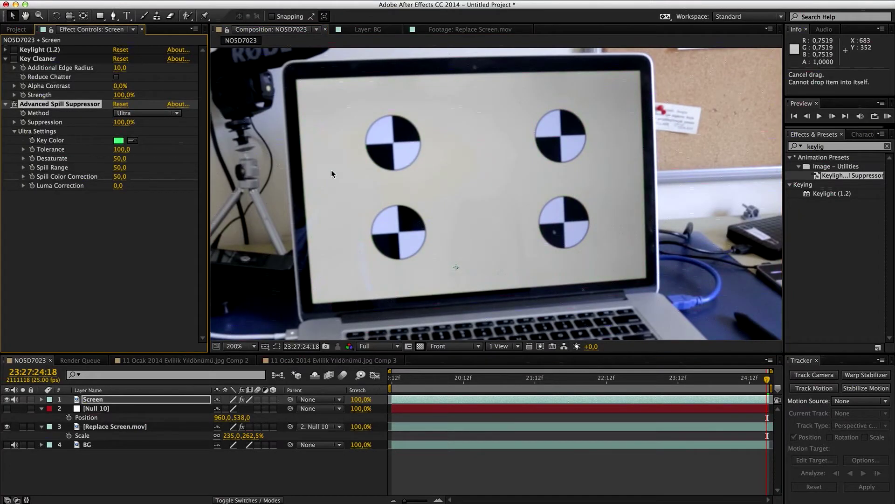
{"action": "left_click", "coordinate": [246, 346]}
{"action": "left_click", "coordinate": [244, 434]}
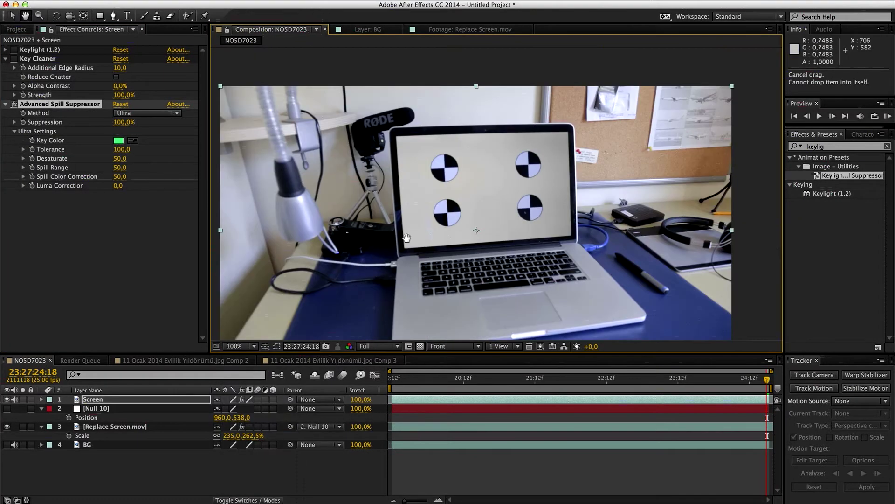
Step: Set the spill suppressor's Tolerance to 90 and Desaturate to 100, comparing with it toggled
{"action": "left_click", "coordinate": [15, 104]}
{"action": "left_click", "coordinate": [14, 105]}
{"action": "left_click", "coordinate": [14, 105]}
{"action": "left_click", "coordinate": [15, 105]}
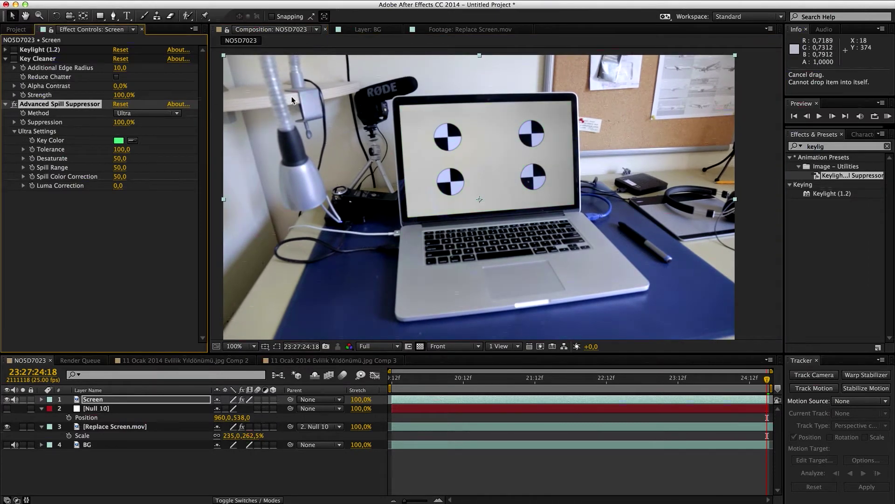
{"action": "left_click", "coordinate": [16, 104]}
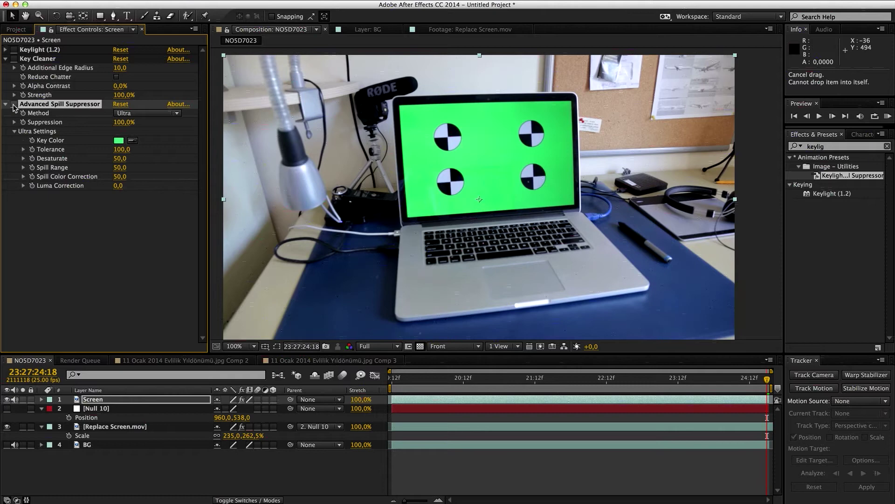
{"action": "left_click", "coordinate": [16, 104]}
{"action": "left_click", "coordinate": [123, 150]}
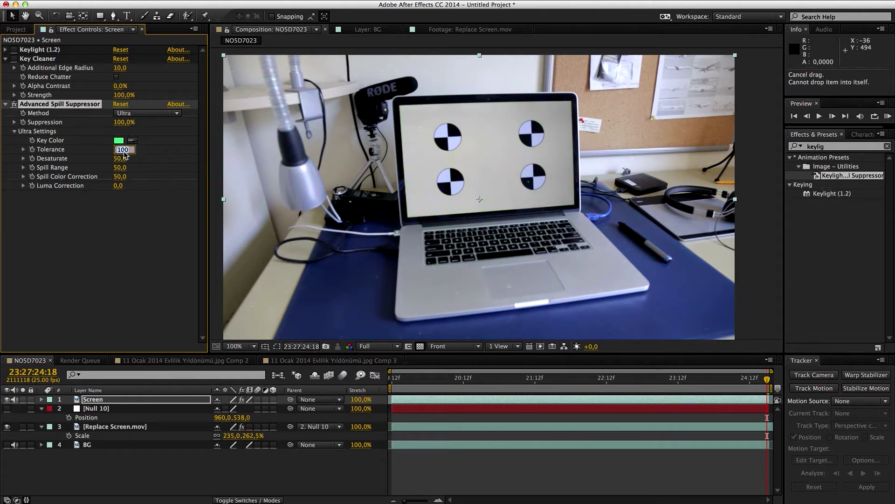
{"action": "type", "text": "80"}
{"action": "key", "text": "Return"}
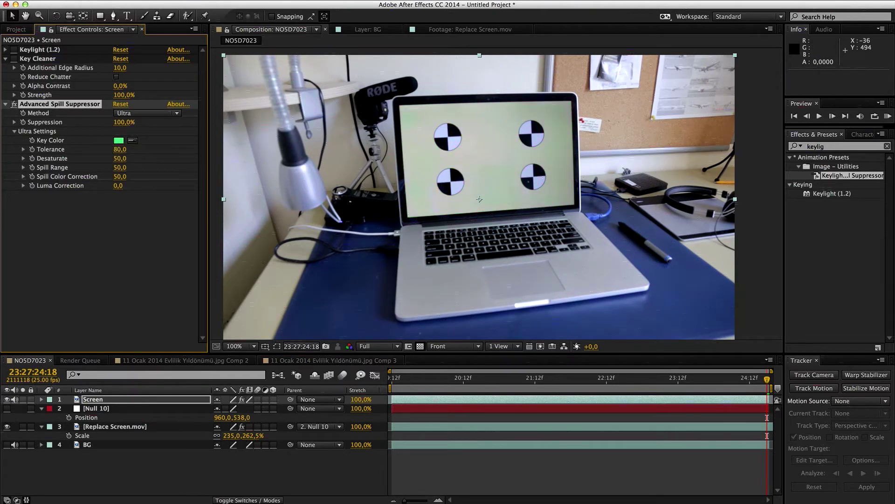
{"action": "left_click", "coordinate": [117, 140]}
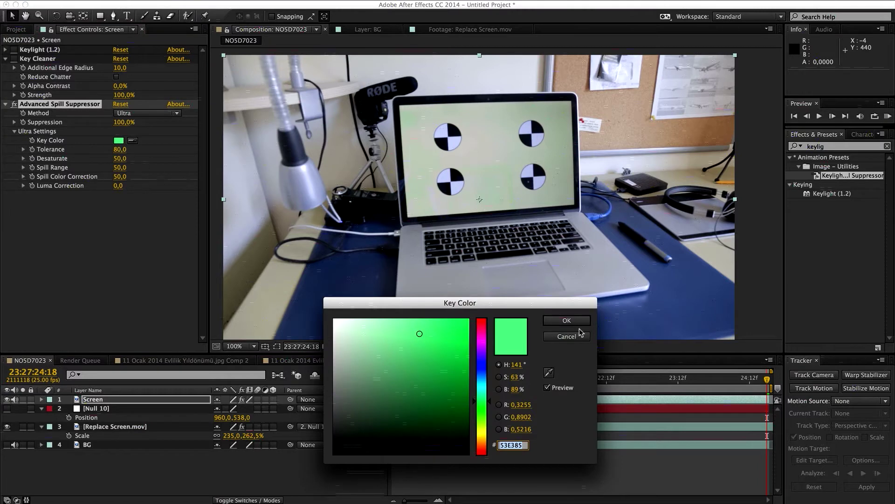
{"action": "left_click", "coordinate": [579, 333]}
{"action": "left_click", "coordinate": [120, 150]}
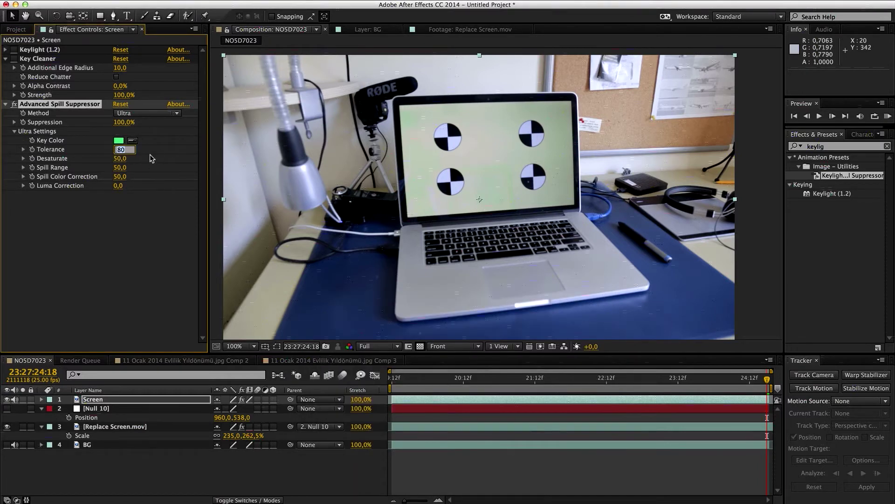
{"action": "key", "text": "Tab"}
{"action": "type", "text": "100"}
{"action": "key", "text": "Return"}
Step: Lower Desaturate to 55 and set Spill Range to 46
{"action": "left_click_drag", "start_coordinate": [256, 155], "coordinate": [115, 166]}
{"action": "left_click", "coordinate": [120, 159]}
{"action": "key", "text": "Return"}
{"action": "left_click", "coordinate": [14, 105]}
{"action": "left_click", "coordinate": [14, 104]}
{"action": "left_click", "coordinate": [152, 171]}
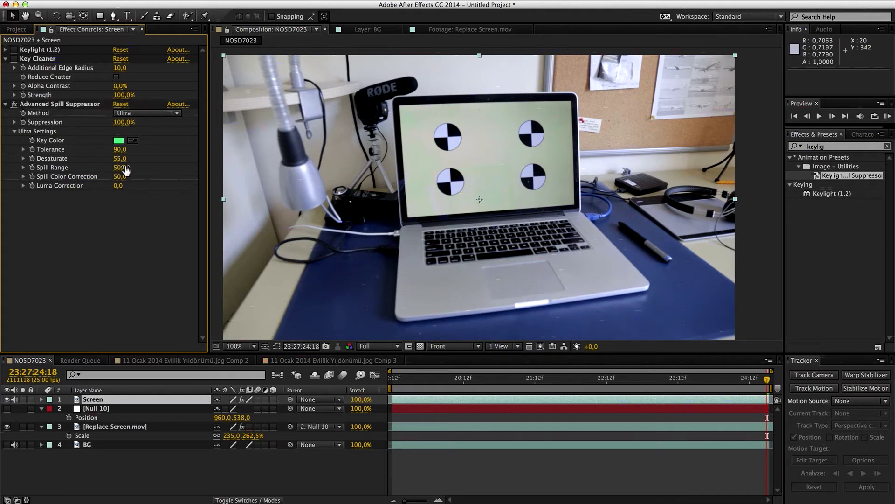
{"action": "mouse_move", "coordinate": [117, 167]}
{"action": "left_mouse_down"}
{"action": "mouse_move", "coordinate": [283, 168]}
{"action": "mouse_move", "coordinate": [104, 180]}
{"action": "mouse_move", "coordinate": [126, 161]}
{"action": "mouse_move", "coordinate": [135, 171]}
{"action": "mouse_move", "coordinate": [120, 169]}
{"action": "left_mouse_up"}
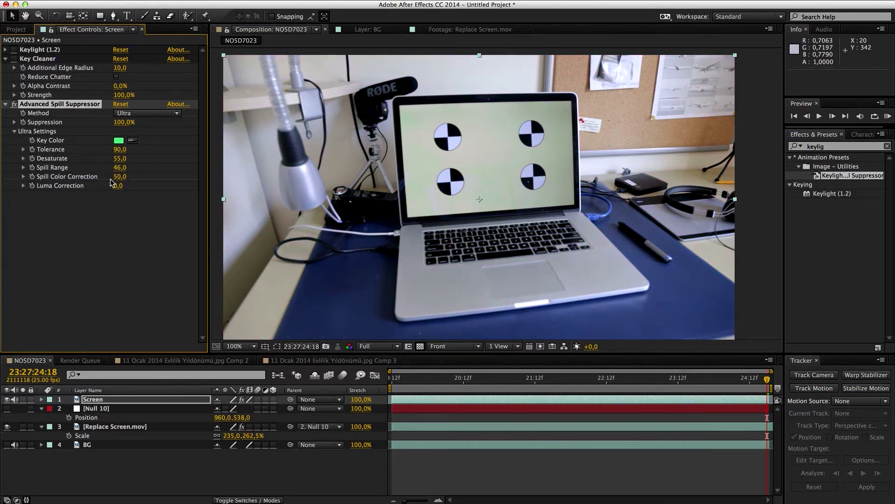
{"action": "left_click", "coordinate": [14, 104]}
{"action": "left_click", "coordinate": [14, 104]}
{"action": "left_click", "coordinate": [14, 104]}
Step: Reduce Spill Color Correction to 8, comparing the suppressor on and off
{"action": "left_click", "coordinate": [14, 105]}
{"action": "left_click_drag", "start_coordinate": [44, 184], "coordinate": [41, 185]}
{"action": "left_click", "coordinate": [14, 104]}
{"action": "left_click", "coordinate": [14, 105]}
{"action": "left_click", "coordinate": [15, 105]}
{"action": "left_click", "coordinate": [14, 104]}
{"action": "left_click", "coordinate": [15, 105]}
{"action": "left_click", "coordinate": [14, 104]}
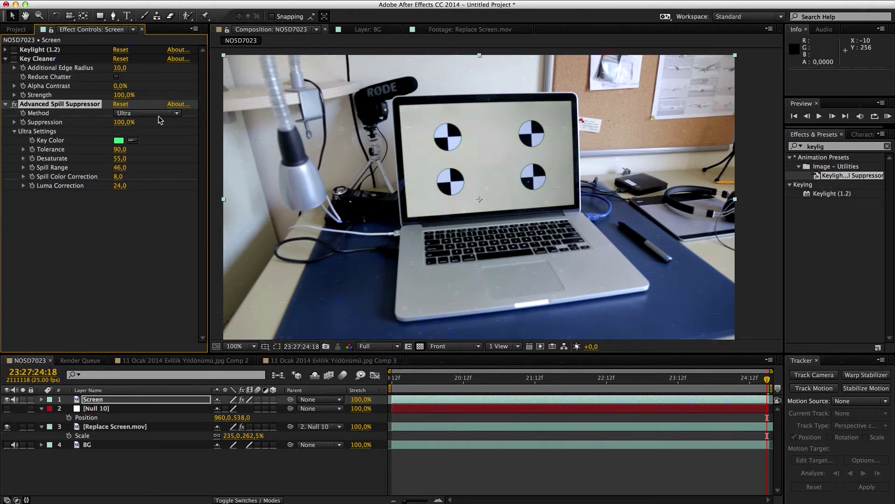
{"action": "left_click", "coordinate": [15, 105]}
{"action": "left_click", "coordinate": [15, 104]}
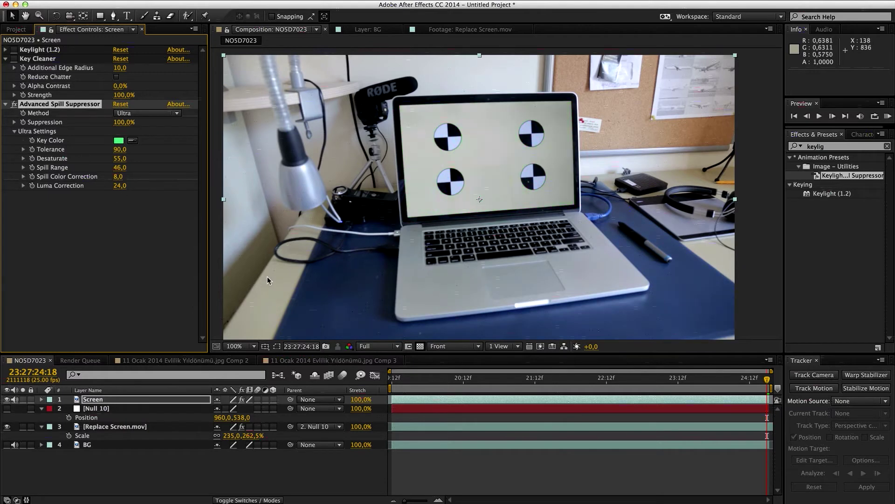
Step: Fit the composition in the viewer and re-enable Keylight to show the replacement footage
{"action": "left_click", "coordinate": [238, 346]}
{"action": "left_click", "coordinate": [247, 334]}
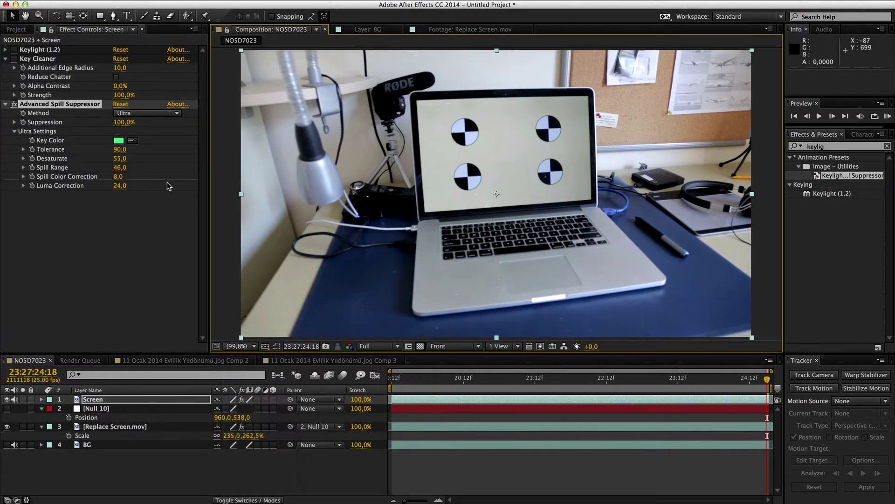
{"action": "left_click", "coordinate": [15, 49]}
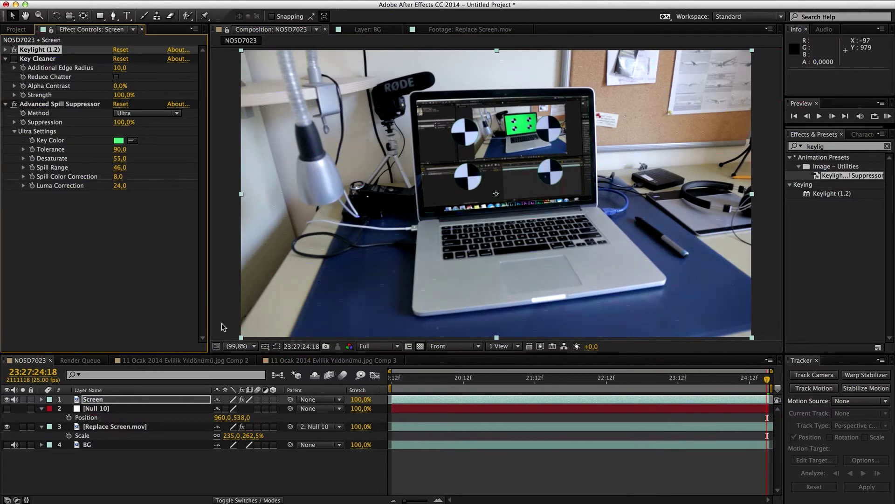
{"action": "left_click", "coordinate": [237, 346]}
{"action": "left_click", "coordinate": [422, 416]}
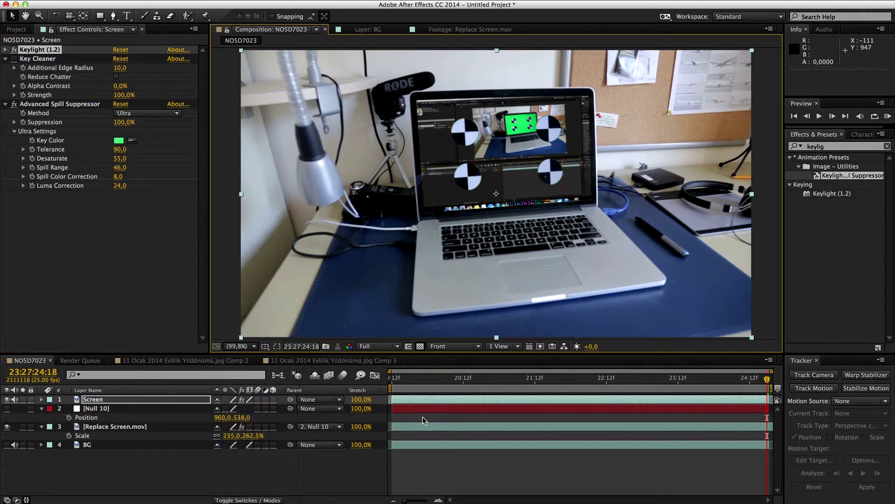
{"action": "key", "text": "Home"}
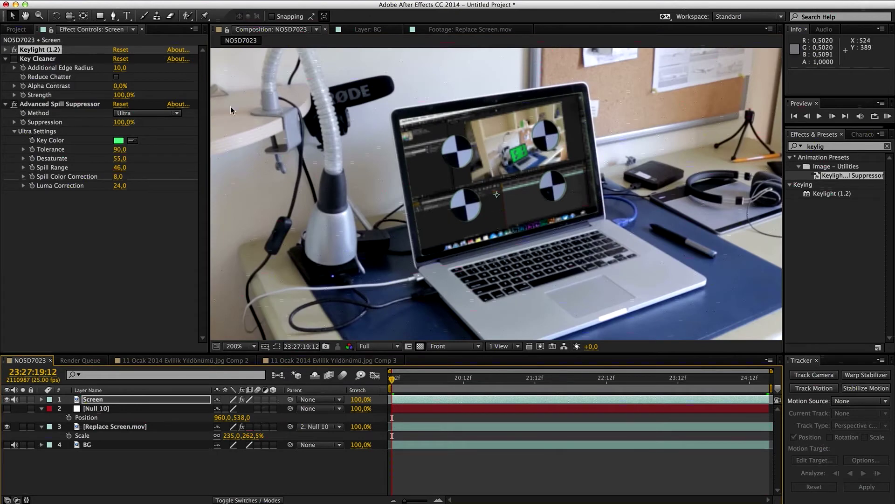
{"action": "left_click", "coordinate": [19, 107]}
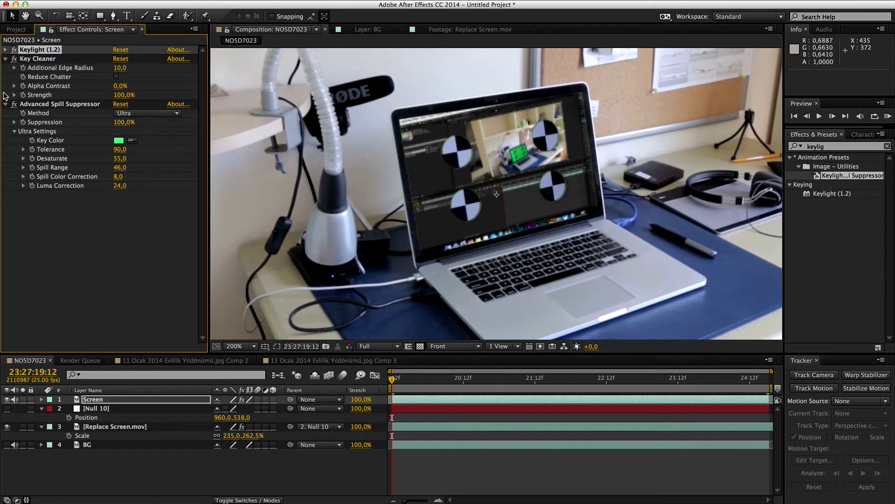
{"action": "key", "text": "End"}
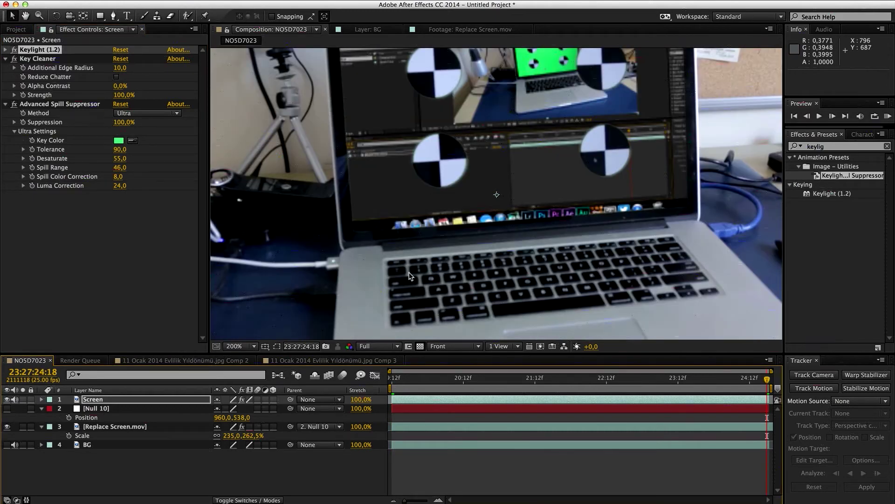
{"action": "left_click", "coordinate": [240, 346]}
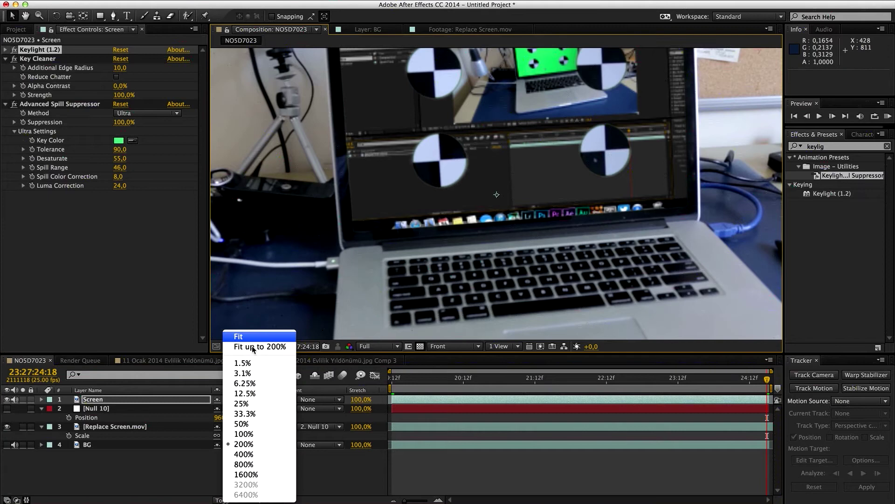
{"action": "left_click", "coordinate": [252, 346]}
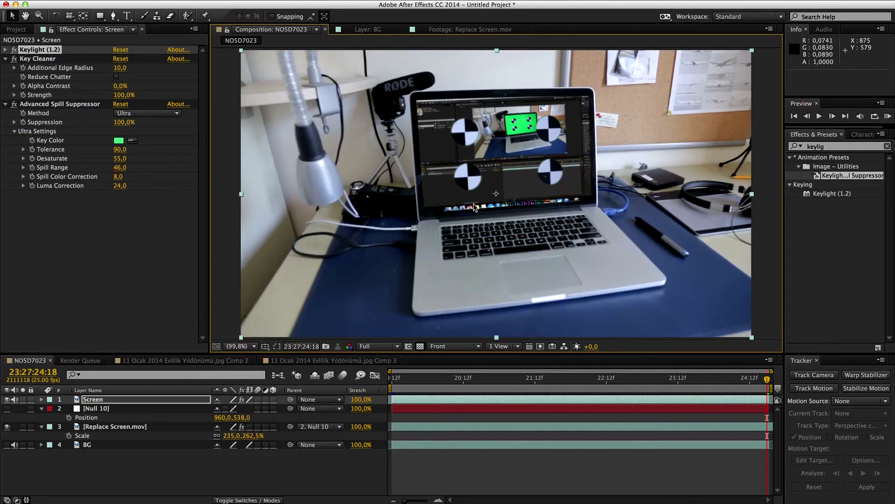
Step: Return to the composition view and create a new Black Solid 4 layer, then hide it
{"action": "double_click", "coordinate": [175, 405]}
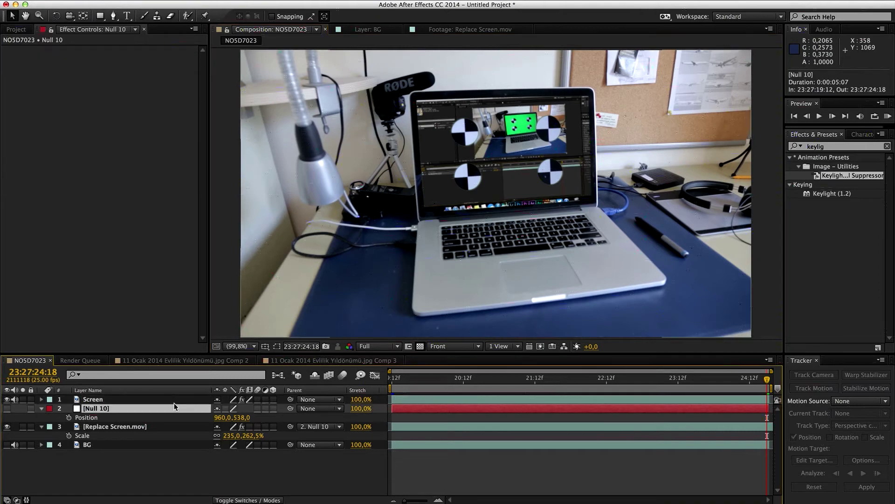
{"action": "left_click", "coordinate": [249, 28]}
{"action": "left_click", "coordinate": [249, 28]}
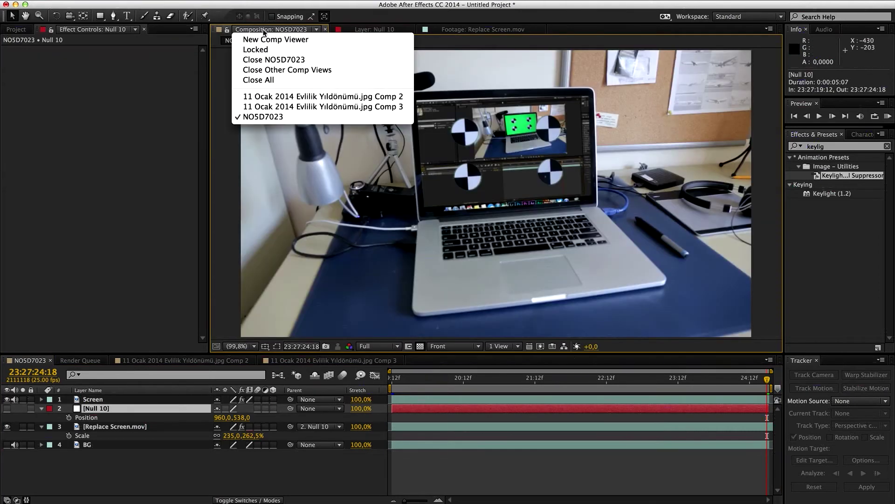
{"action": "key", "text": "Escape"}
{"action": "left_click", "coordinate": [127, 399]}
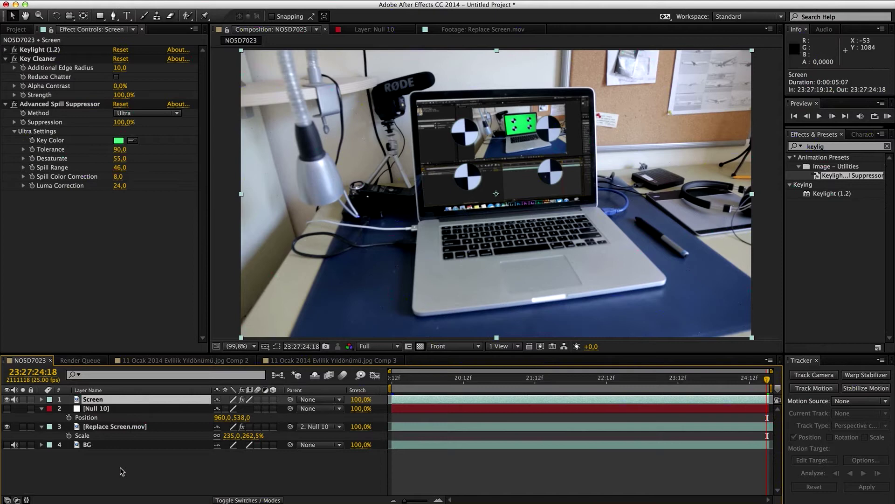
{"action": "key", "text": "super+y"}
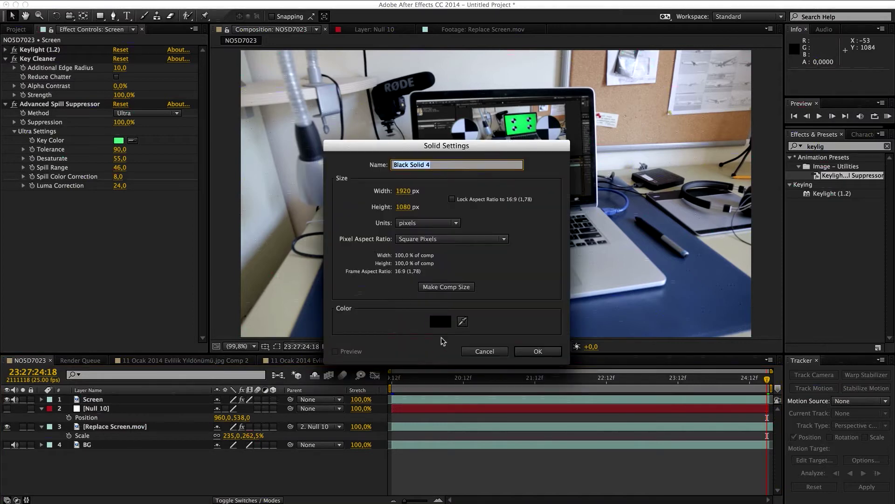
{"action": "left_click", "coordinate": [528, 352]}
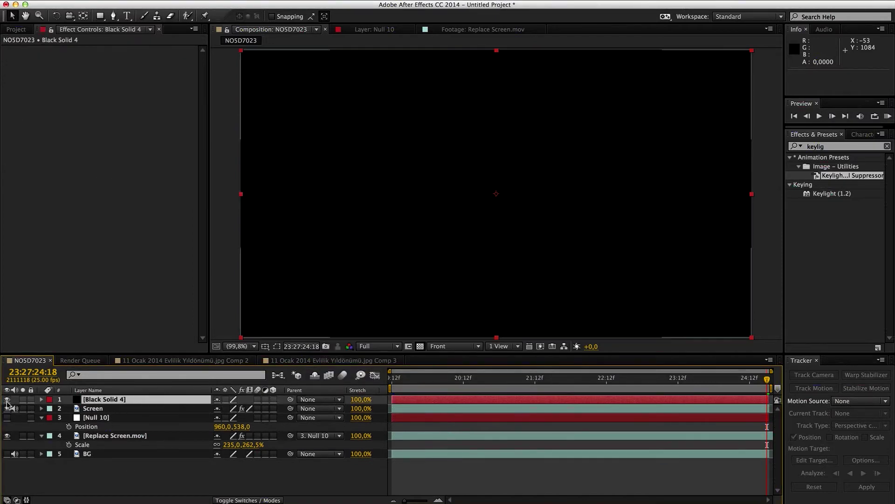
{"action": "left_click", "coordinate": [7, 400]}
Step: From the BG layer's track, target Black Solid 4 and apply the Corner Pin tracking data
{"action": "left_click", "coordinate": [112, 454]}
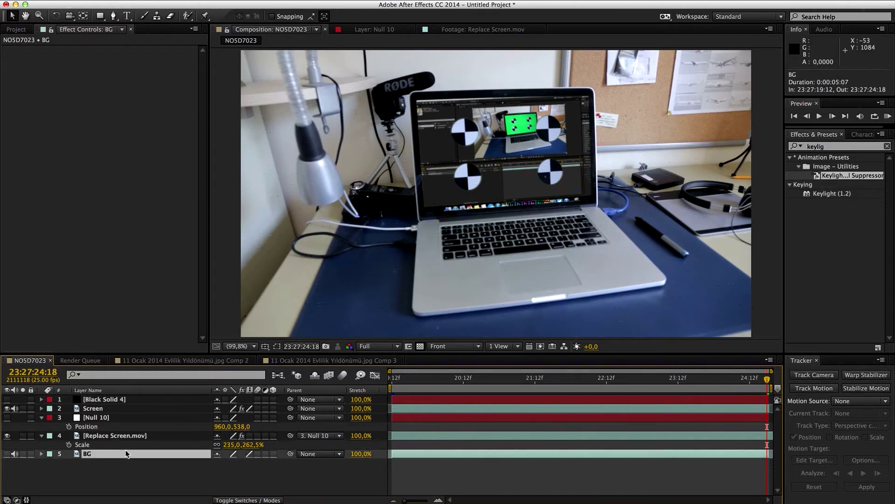
{"action": "double_click", "coordinate": [115, 456]}
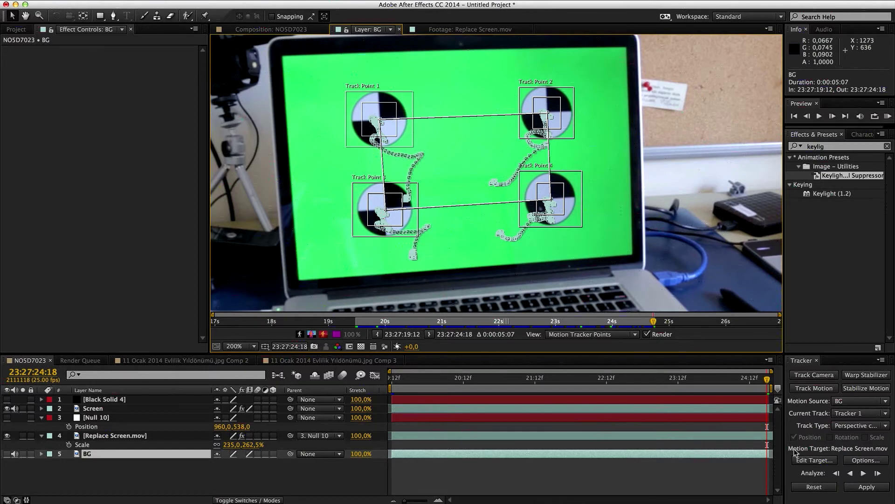
{"action": "left_click", "coordinate": [808, 462]}
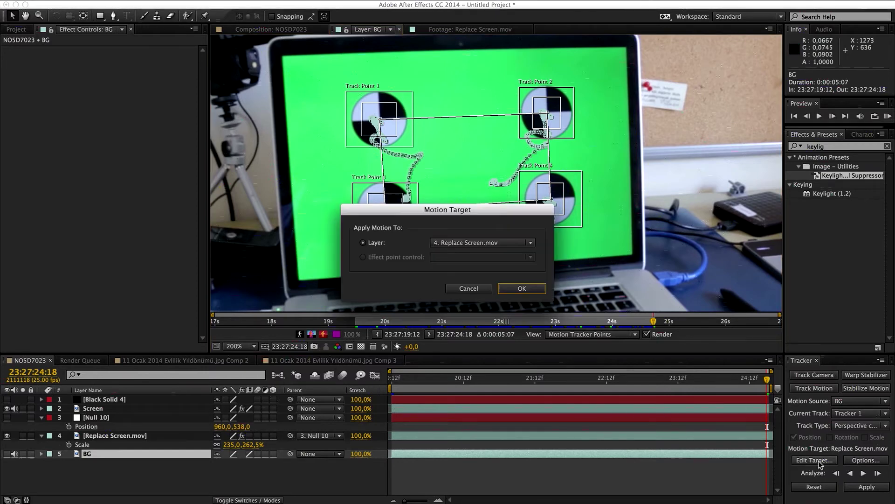
{"action": "left_click", "coordinate": [462, 243]}
{"action": "left_click", "coordinate": [462, 250]}
{"action": "left_click", "coordinate": [522, 288]}
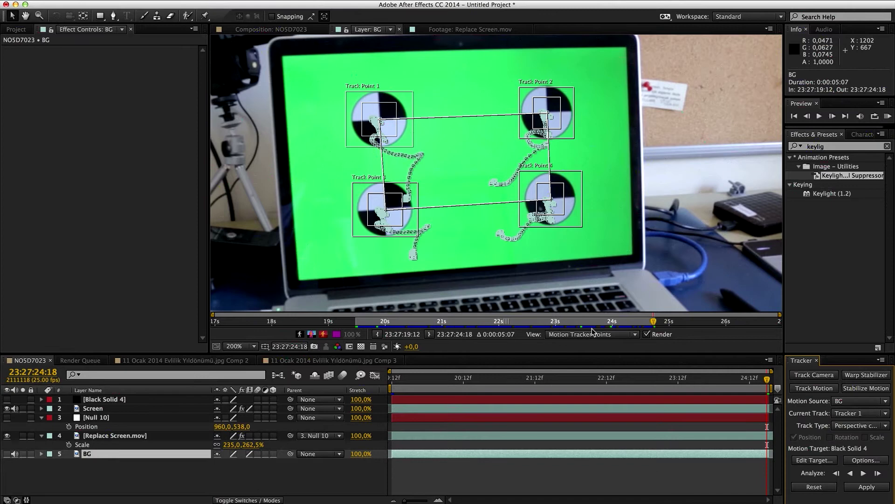
{"action": "left_click", "coordinate": [867, 486]}
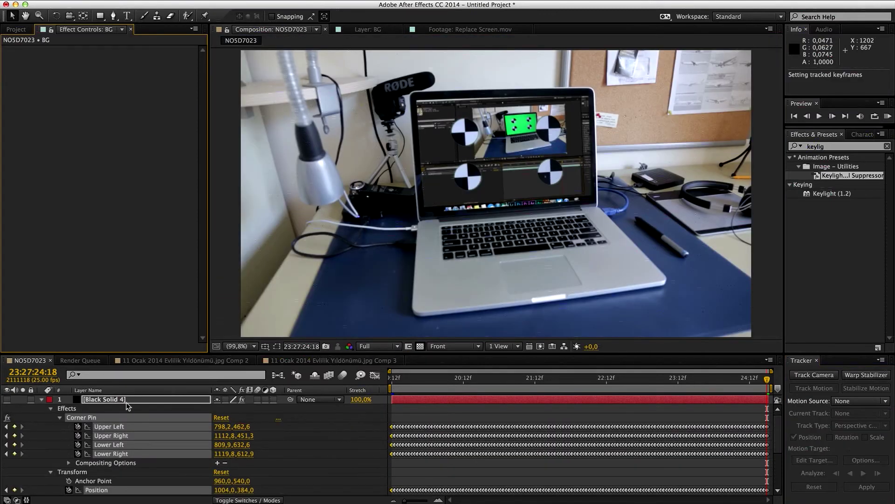
Step: Show Black Solid 4 and switch off Screen's Keylight, Key Cleaner and Spill Suppressor effects
{"action": "left_click", "coordinate": [7, 399]}
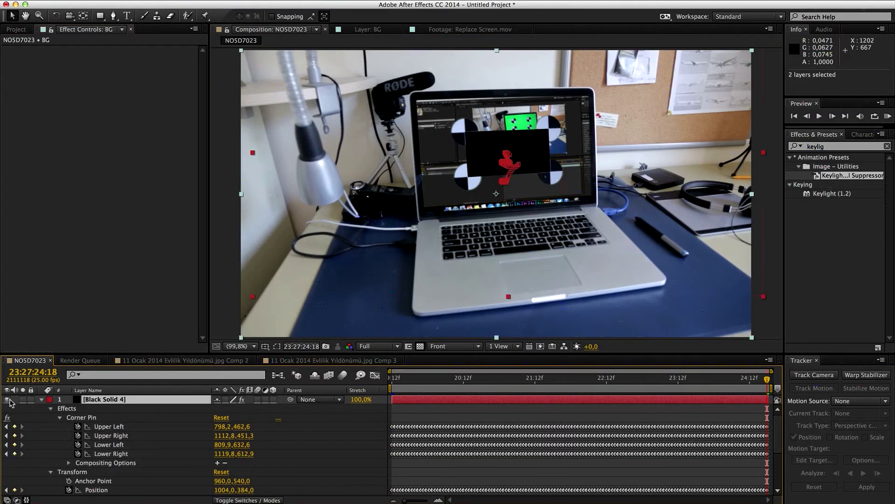
{"action": "left_click", "coordinate": [41, 399]}
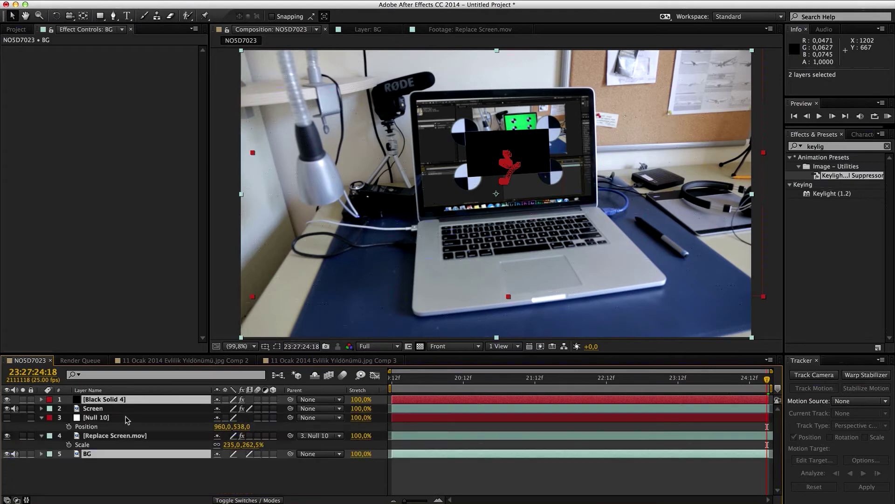
{"action": "left_click", "coordinate": [119, 469]}
{"action": "left_click", "coordinate": [141, 402]}
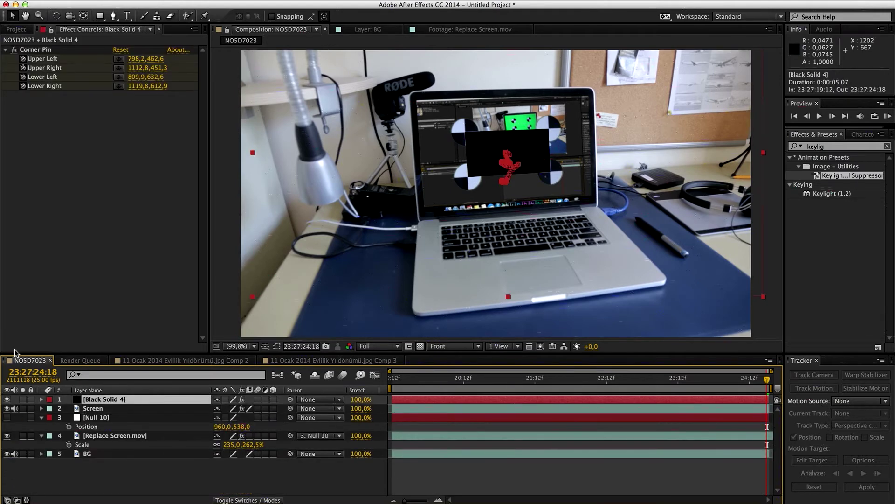
{"action": "left_click", "coordinate": [96, 408]}
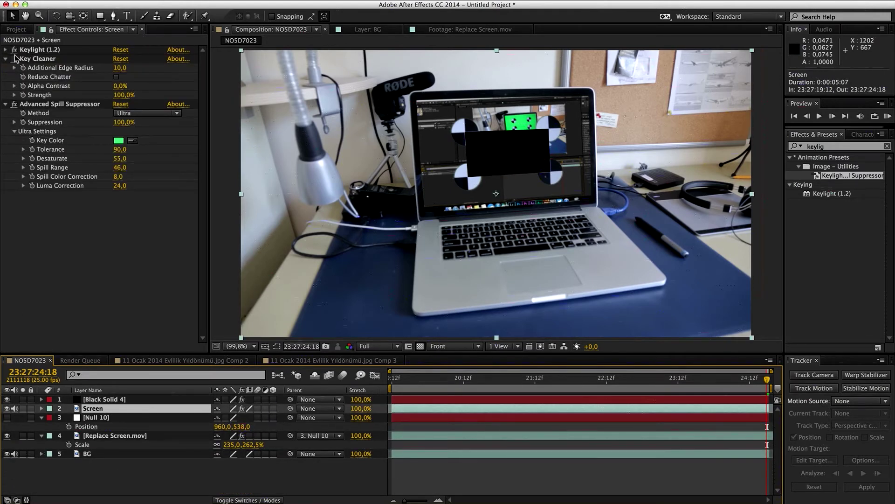
{"action": "left_click", "coordinate": [21, 60]}
{"action": "left_click", "coordinate": [14, 49]}
{"action": "left_click", "coordinate": [14, 58]}
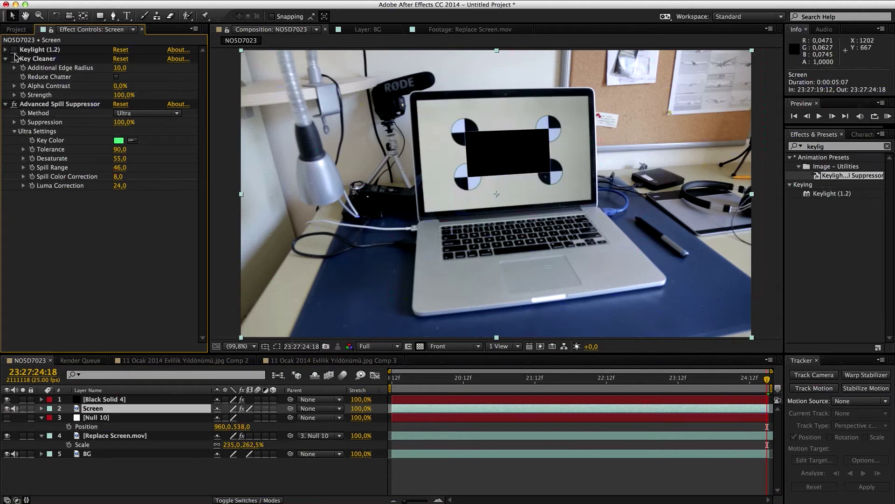
{"action": "left_click", "coordinate": [18, 104]}
Step: Scale Black Solid 4 to 182% and check its fit through to the last frame
{"action": "left_click", "coordinate": [124, 399]}
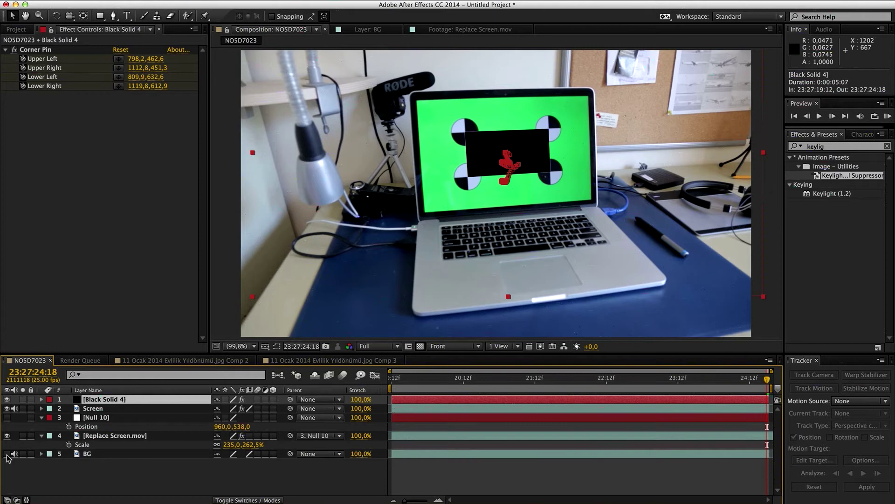
{"action": "key", "text": "s"}
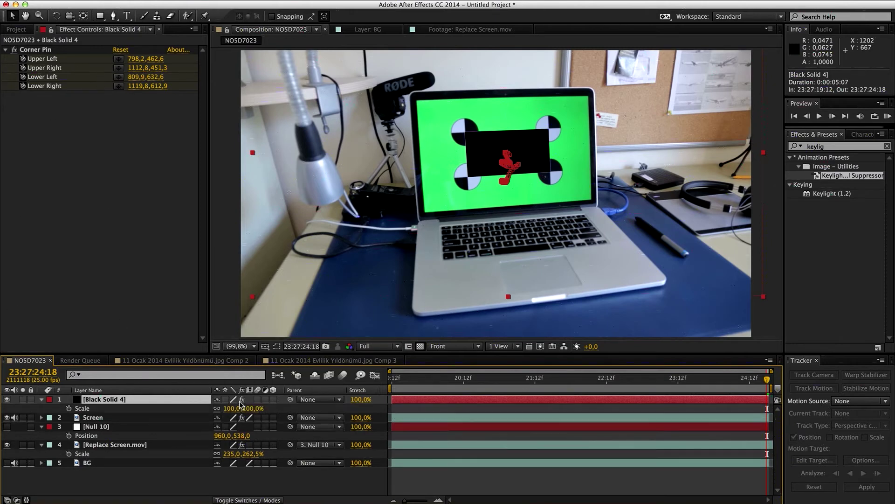
{"action": "left_click_drag", "start_coordinate": [236, 408], "coordinate": [295, 409]}
{"action": "left_click_drag", "start_coordinate": [442, 390], "coordinate": [510, 384]}
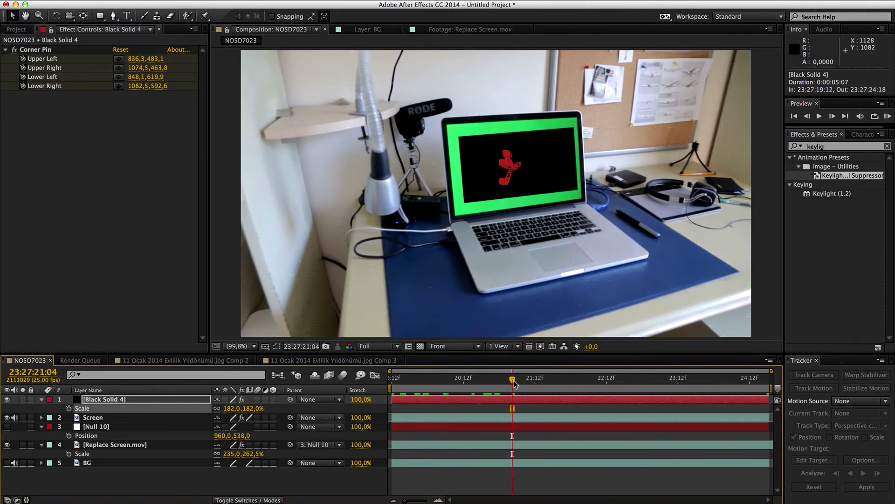
{"action": "left_click_drag", "start_coordinate": [515, 384], "coordinate": [696, 406]}
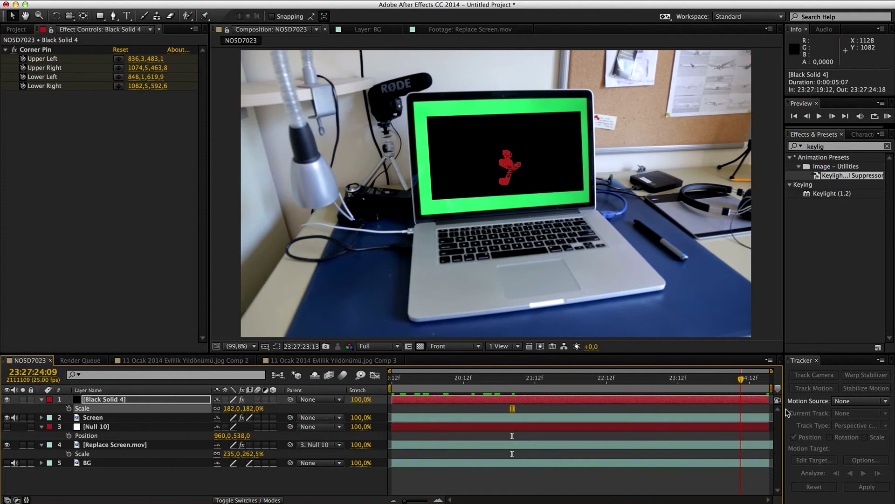
{"action": "key", "text": "End"}
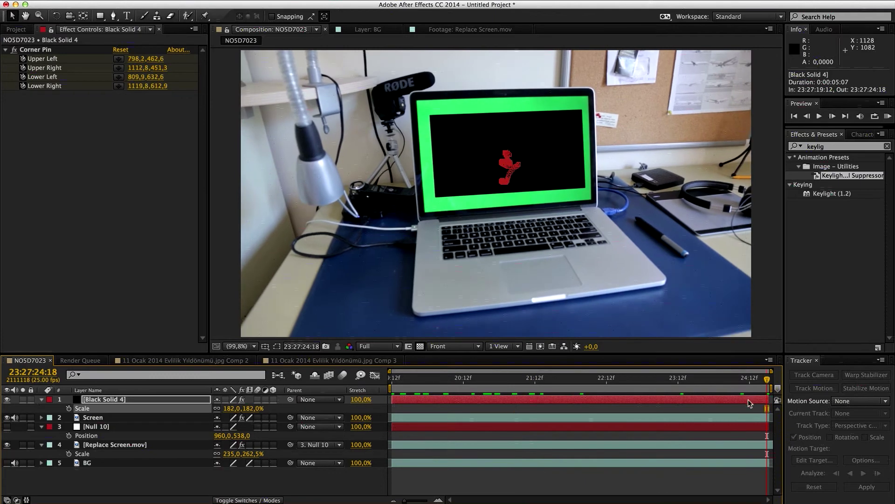
{"action": "left_click", "coordinate": [89, 409]}
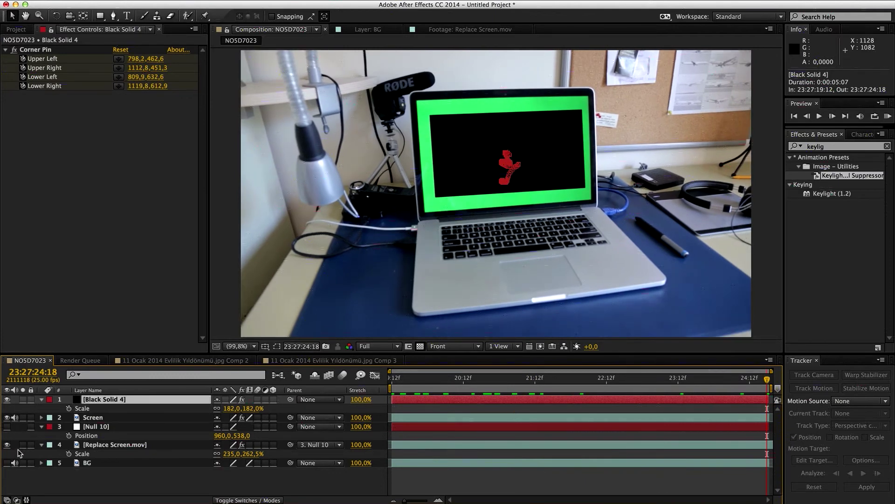
{"action": "left_click_drag", "start_coordinate": [86, 420], "coordinate": [329, 430]}
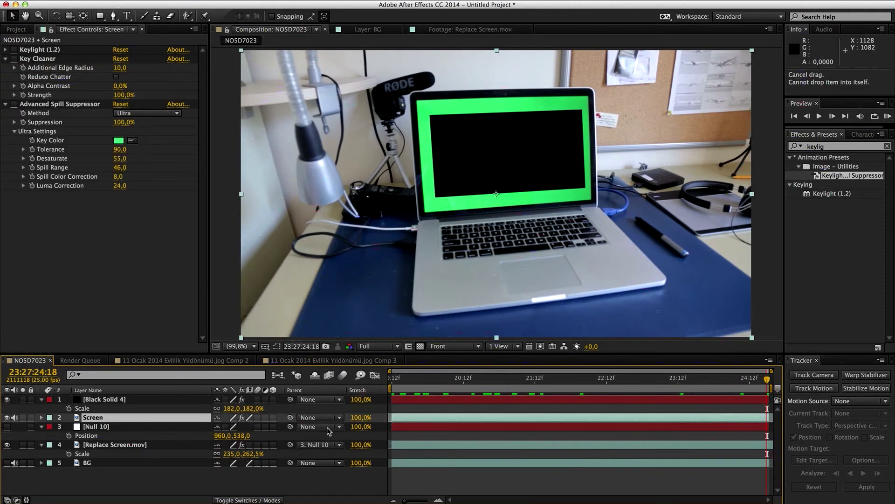
Step: Set Screen's track matte to Alpha Inverted Matte from Black Solid 4 and re-enable Keylight
{"action": "left_click", "coordinate": [236, 500]}
{"action": "left_click", "coordinate": [288, 418]}
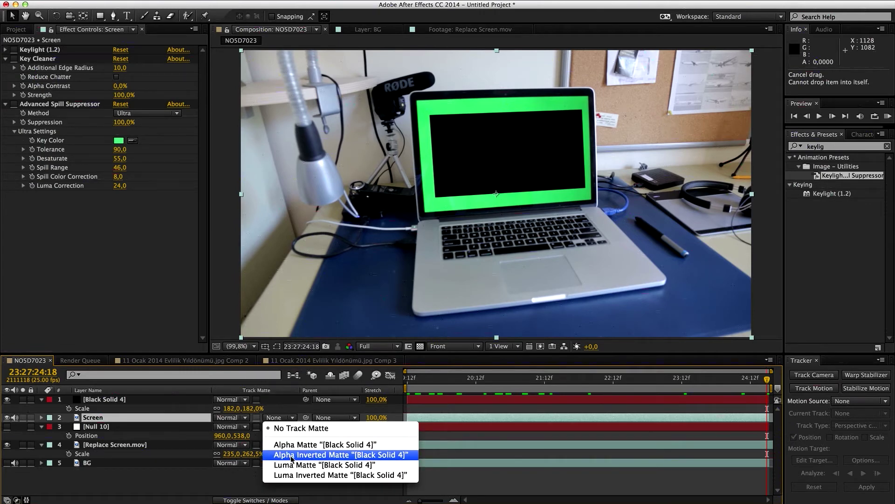
{"action": "left_click", "coordinate": [291, 455]}
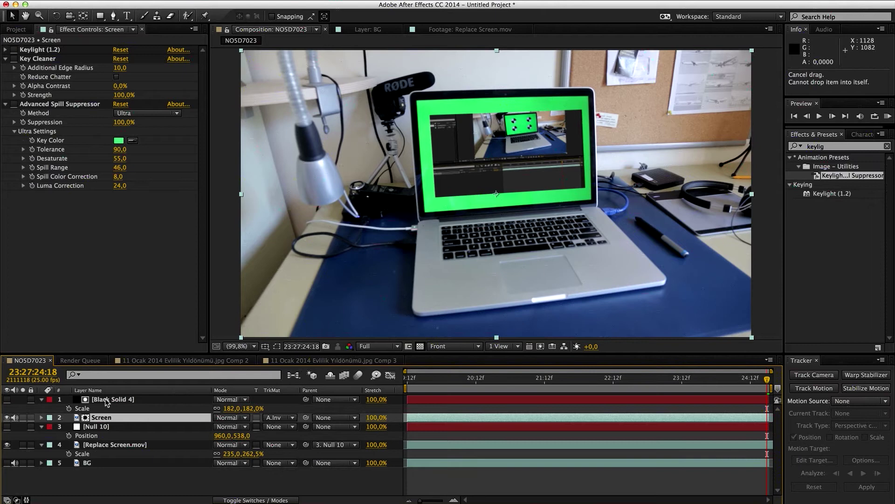
{"action": "left_click", "coordinate": [13, 50]}
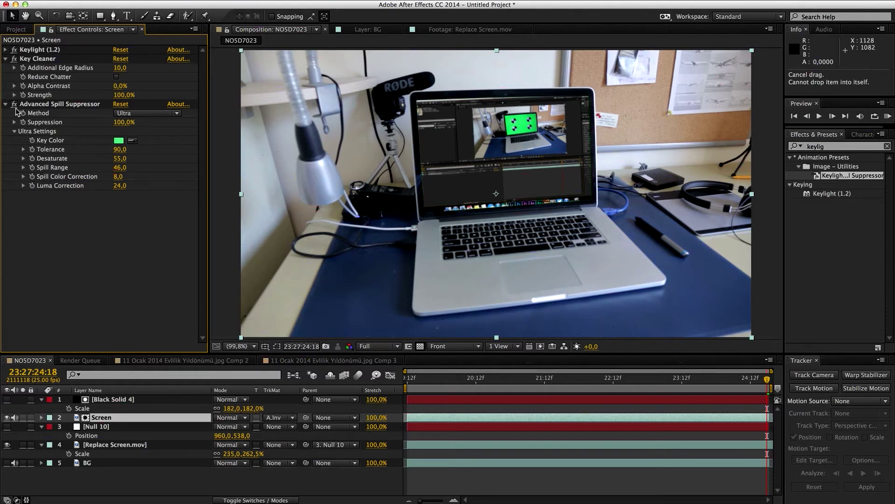
Step: Remove and restore the alpha inverted matte to compare, then select Black Solid 4's Scale
{"action": "left_click", "coordinate": [286, 420]}
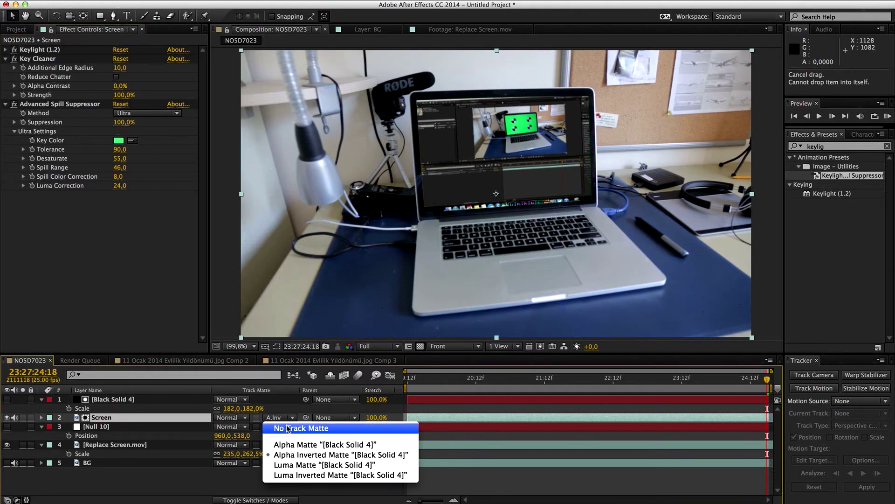
{"action": "left_click", "coordinate": [294, 428]}
{"action": "left_click", "coordinate": [285, 419]}
{"action": "left_click", "coordinate": [286, 455]}
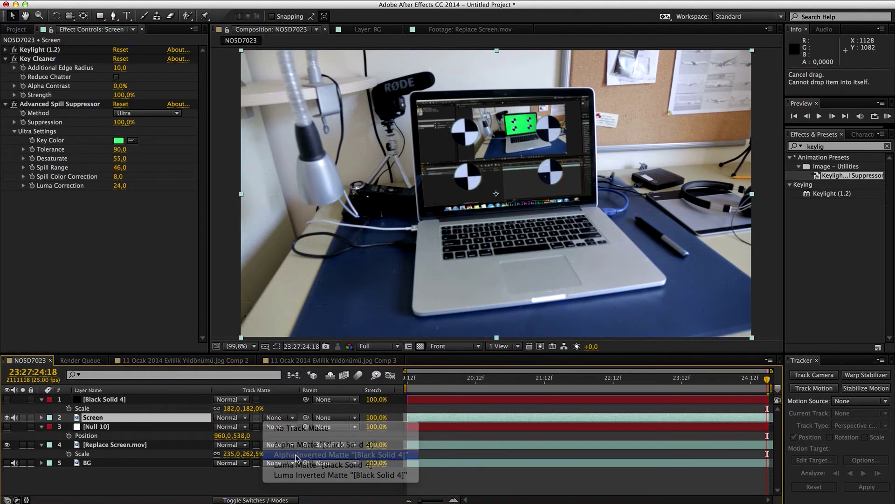
{"action": "left_click", "coordinate": [173, 401]}
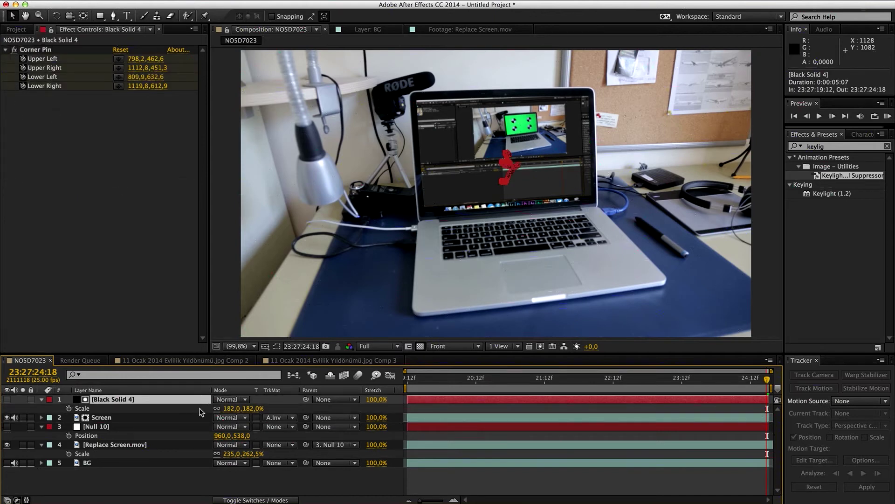
{"action": "left_click", "coordinate": [238, 409]}
Step: Try a 317% scale on Black Solid 4, then undo it
{"action": "left_click", "coordinate": [229, 408]}
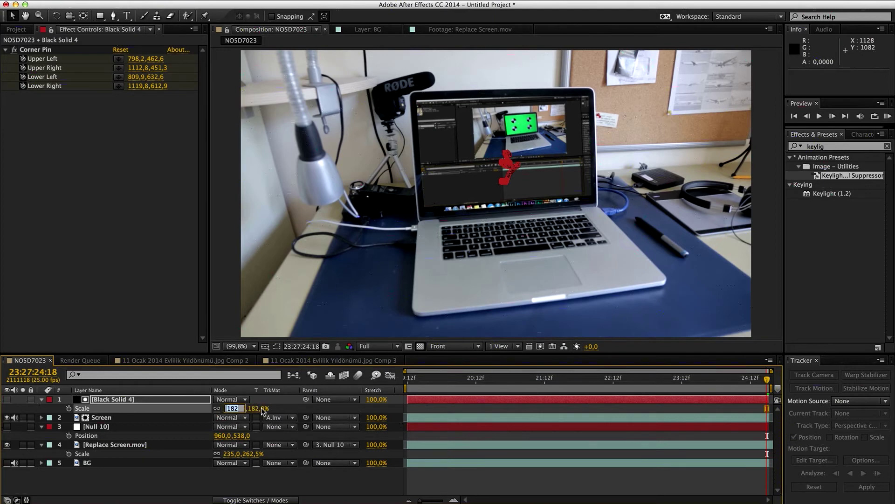
{"action": "type", "text": "317"}
{"action": "key", "text": "Return"}
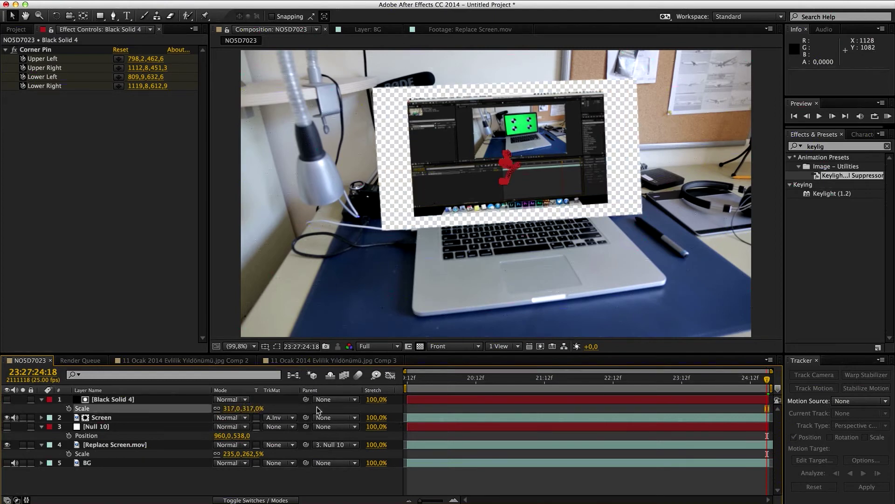
{"action": "key", "text": "super+z"}
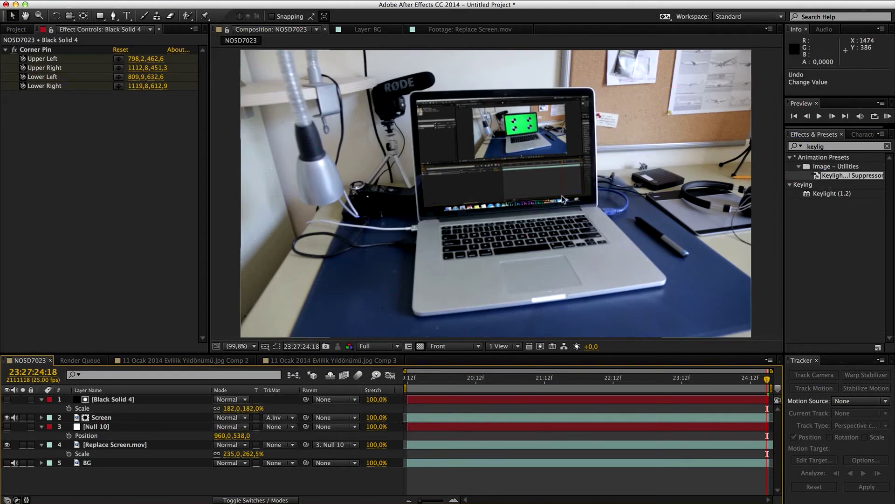
Step: Make Black Solid 4 visible and remove the Screen layer's track matte
{"action": "left_click", "coordinate": [130, 403]}
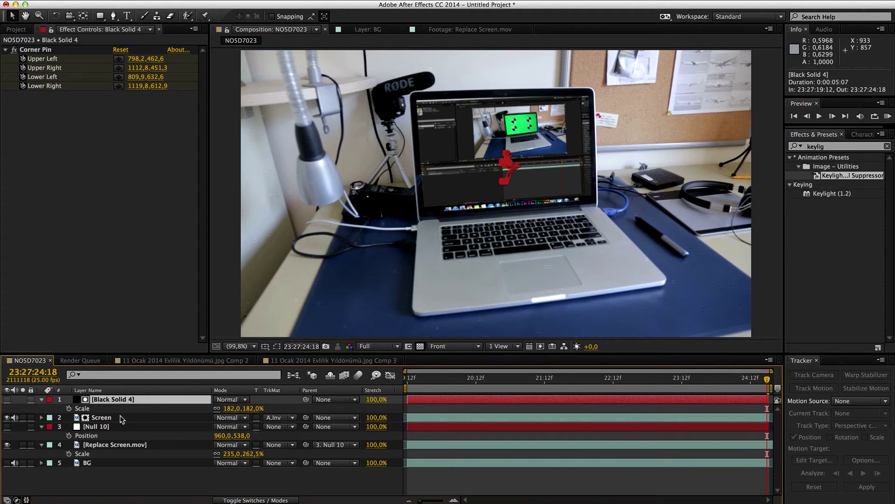
{"action": "left_click", "coordinate": [7, 400]}
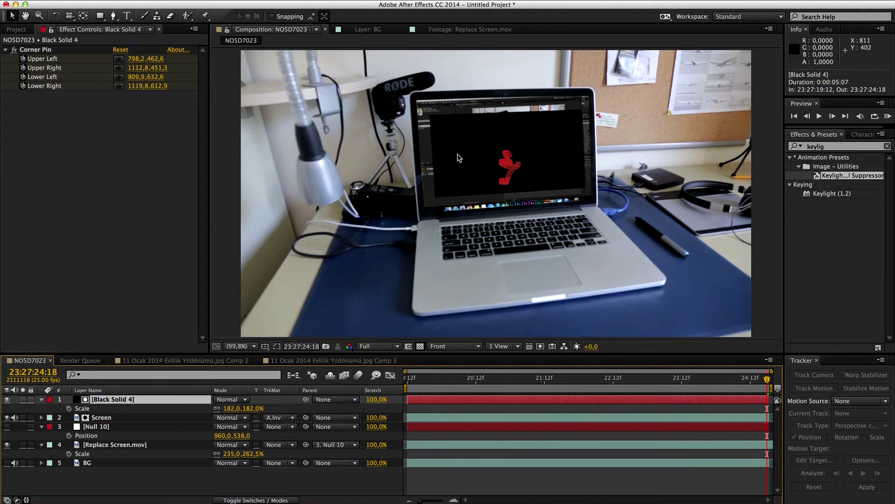
{"action": "left_click", "coordinate": [111, 415]}
{"action": "left_click", "coordinate": [275, 417]}
{"action": "left_click", "coordinate": [280, 426]}
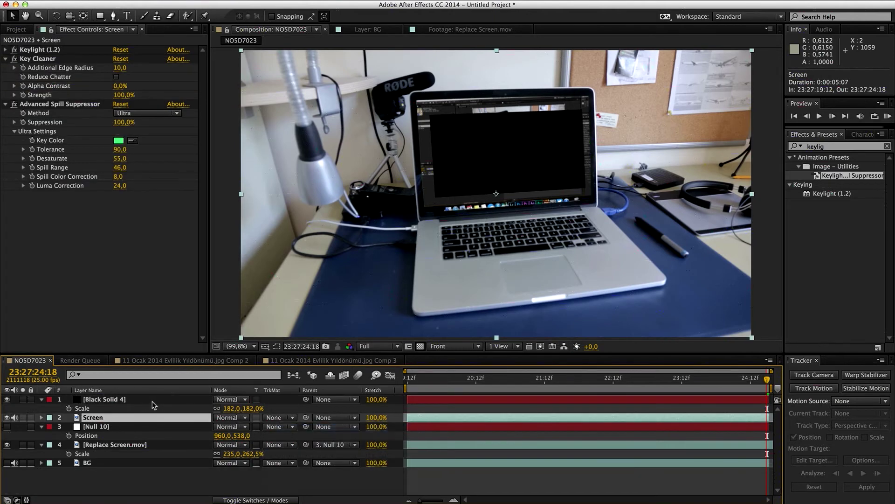
{"action": "left_click", "coordinate": [152, 400]}
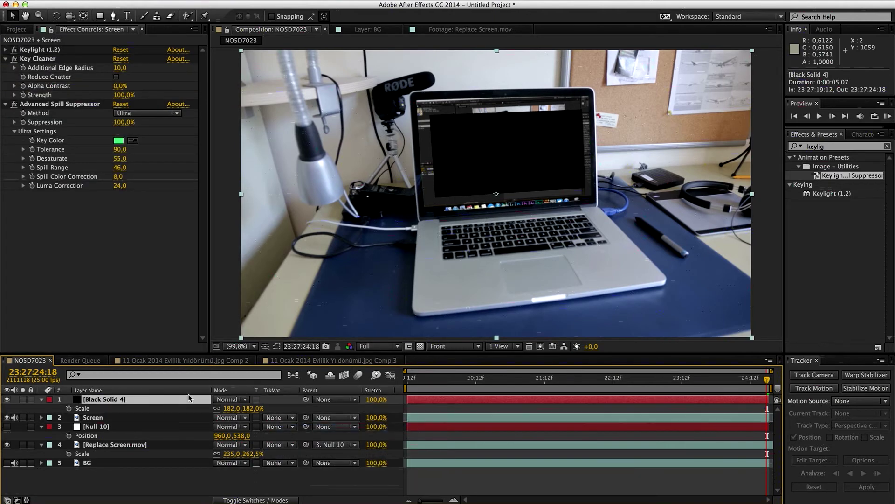
Step: Toggle Black Solid 4's visibility to check beneath, leaving it shown over the screen
{"action": "left_click", "coordinate": [6, 400]}
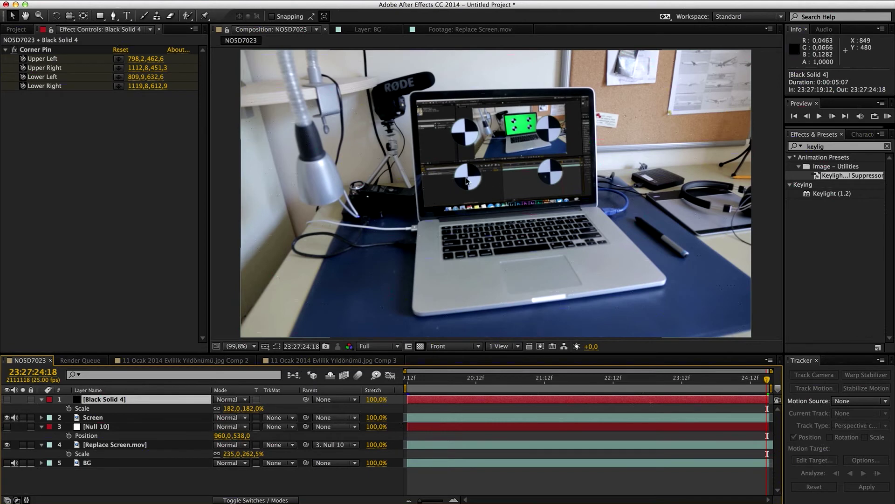
{"action": "left_click", "coordinate": [6, 400]}
{"action": "left_click", "coordinate": [124, 407]}
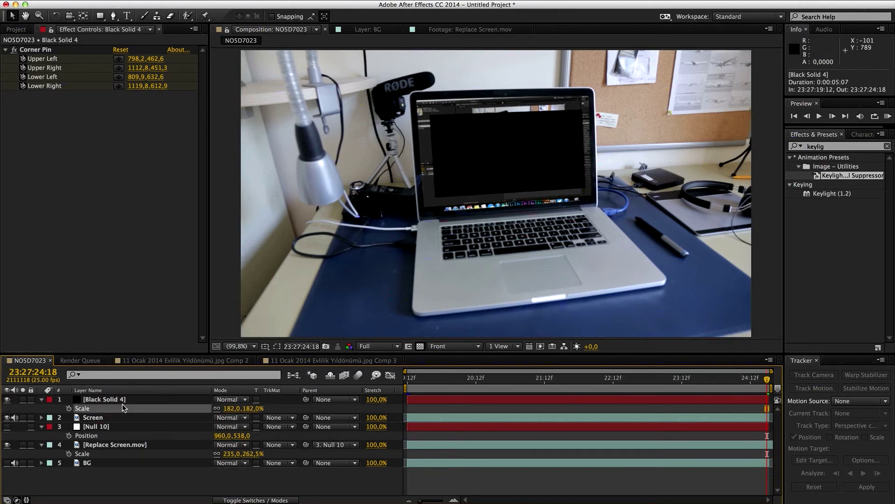
{"action": "left_click", "coordinate": [124, 400]}
{"action": "left_click", "coordinate": [6, 400]}
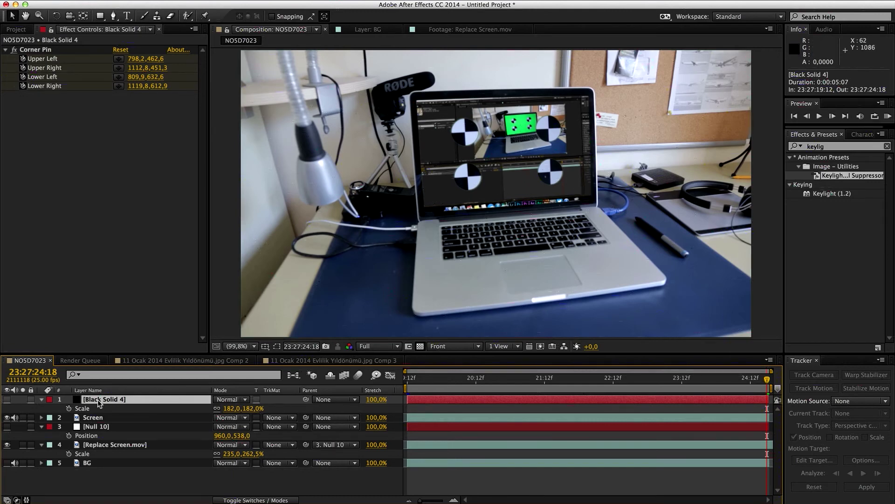
{"action": "left_click", "coordinate": [7, 399]}
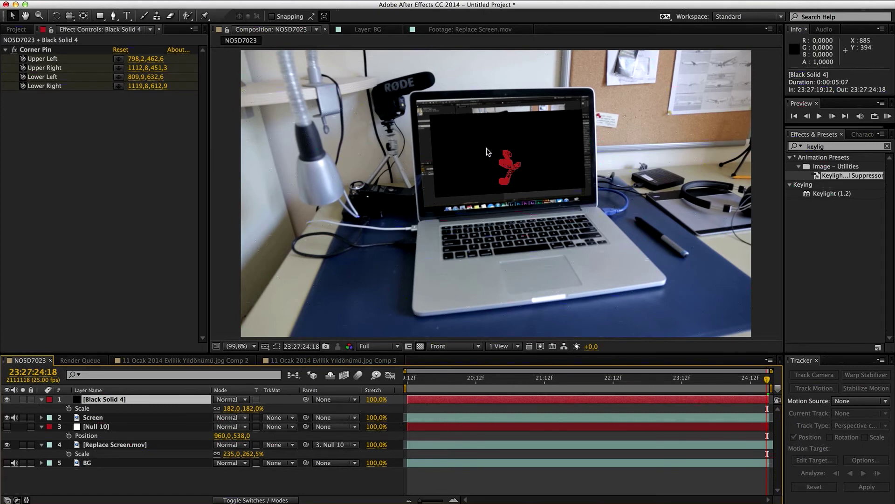
Step: Restore Black Solid 4 as Screen's alpha inverted matte and zoom to 200% on the laptop
{"action": "left_click", "coordinate": [280, 421]}
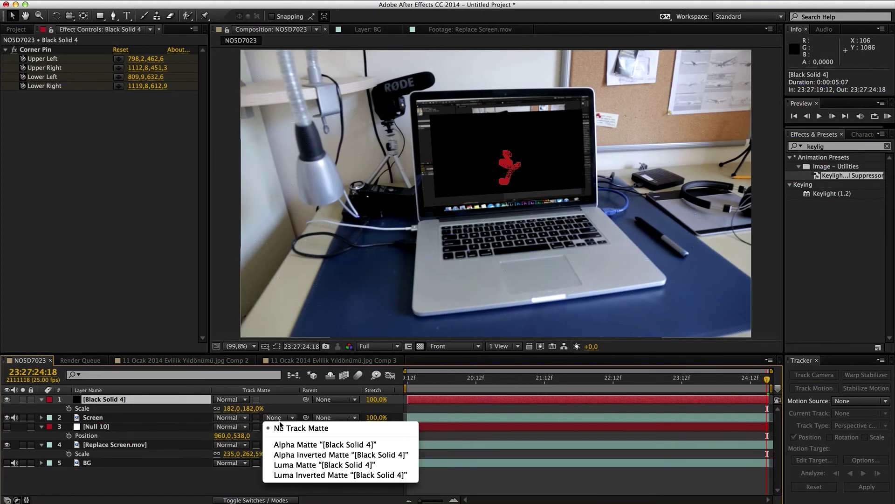
{"action": "left_click", "coordinate": [292, 456]}
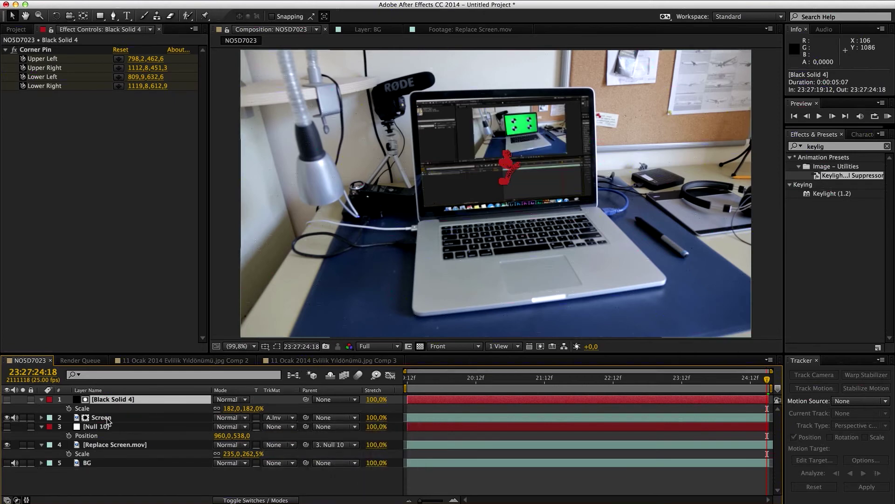
{"action": "left_click", "coordinate": [112, 420]}
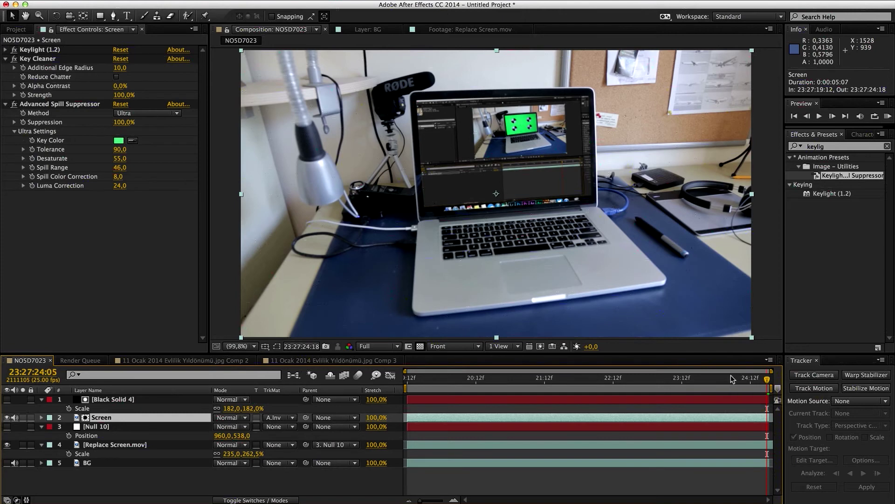
{"action": "left_click", "coordinate": [238, 346]}
{"action": "left_click", "coordinate": [274, 442]}
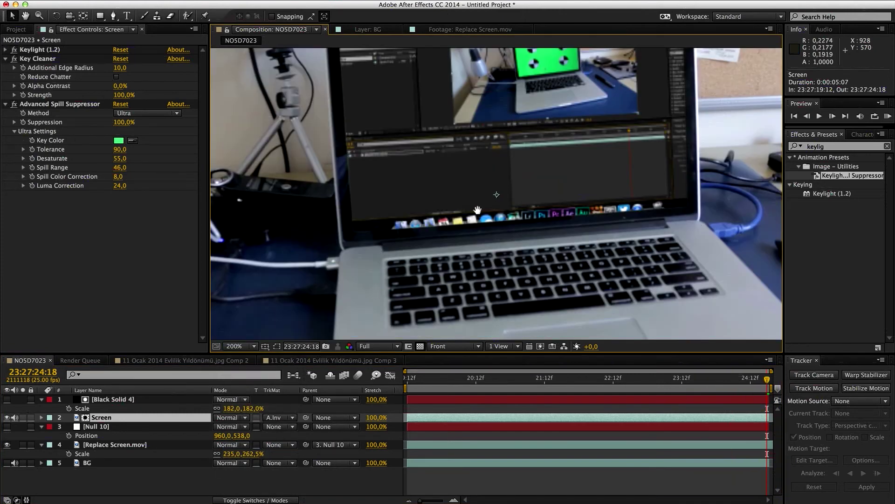
{"action": "key", "text": "space"}
{"action": "left_click_drag", "start_coordinate": [479, 199], "coordinate": [461, 283]}
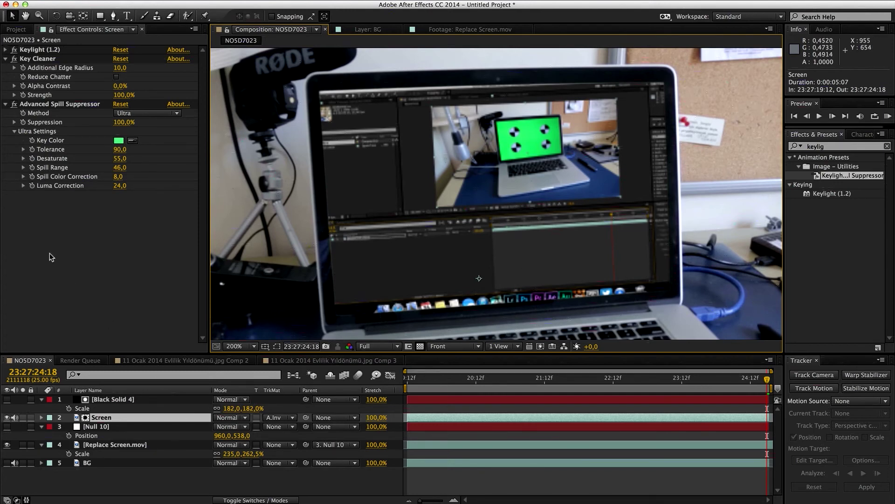
Step: Shrink Replace Screen.mov's Scale slightly to fit the laptop screen
{"action": "left_click", "coordinate": [113, 445]}
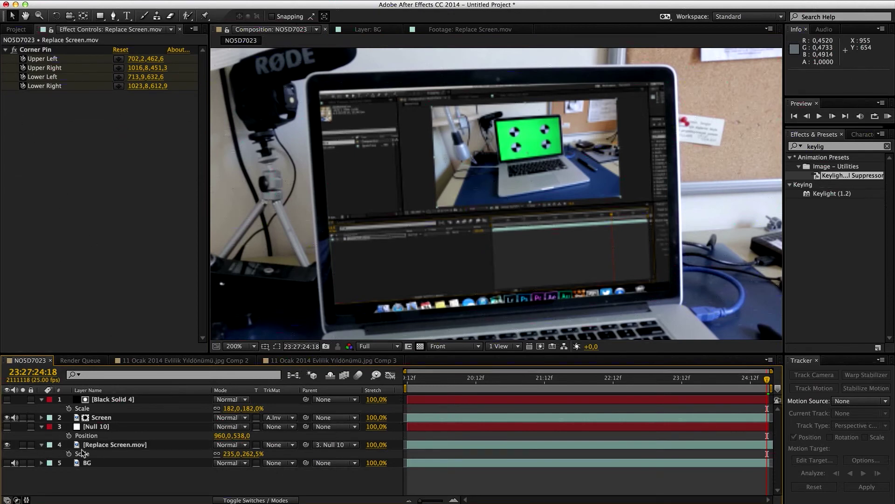
{"action": "left_click", "coordinate": [250, 451]}
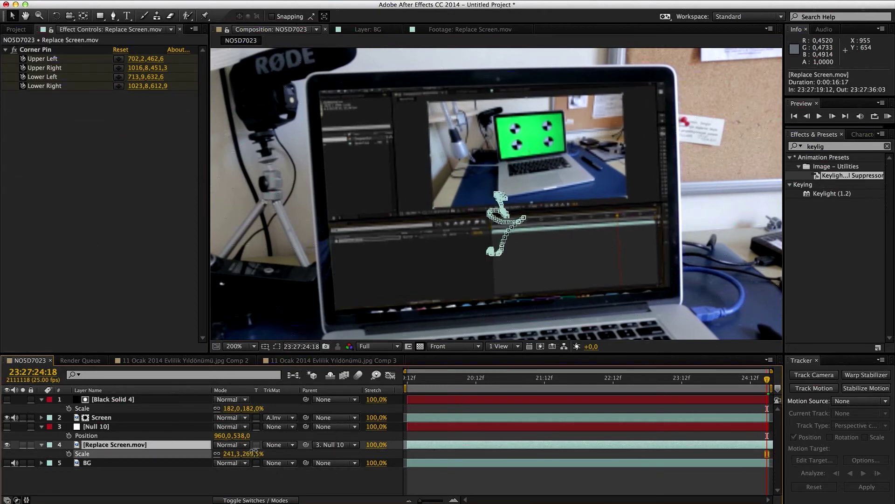
{"action": "left_click_drag", "start_coordinate": [251, 452], "coordinate": [242, 449]}
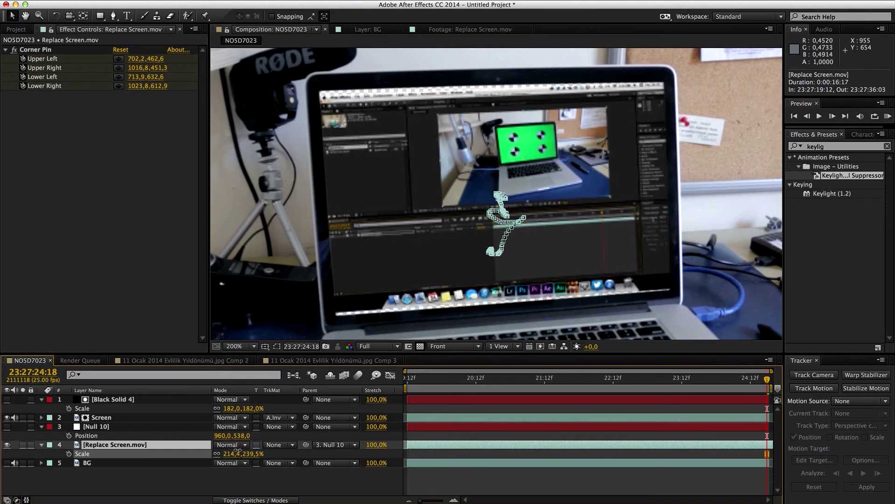
{"action": "left_click_drag", "start_coordinate": [243, 451], "coordinate": [241, 451]}
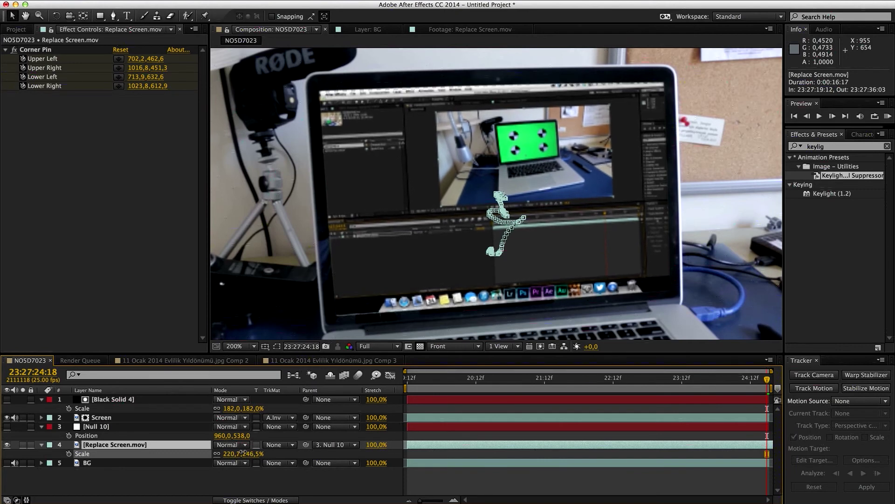
{"action": "left_click", "coordinate": [192, 446]}
Step: Rotate Replace Screen.mov about 2° and refine Scale to 230.7, 257.7%, checking first and last frames
{"action": "key", "text": "r"}
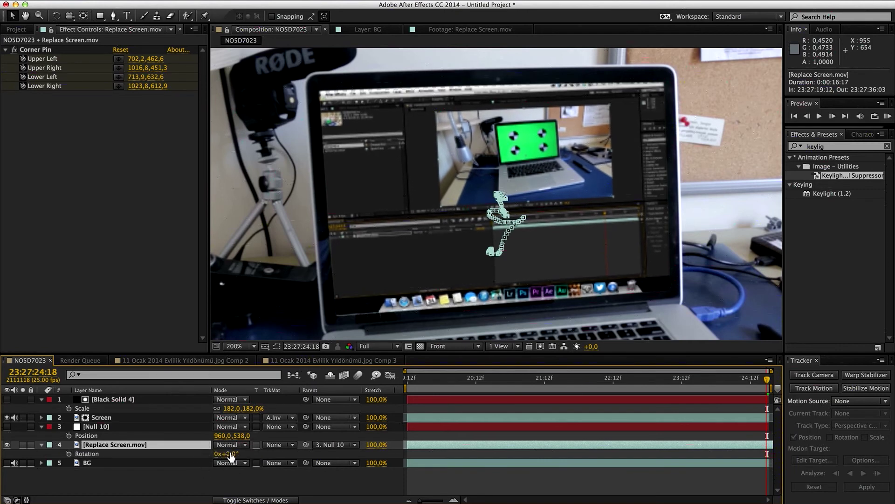
{"action": "left_click_drag", "start_coordinate": [230, 453], "coordinate": [232, 454]}
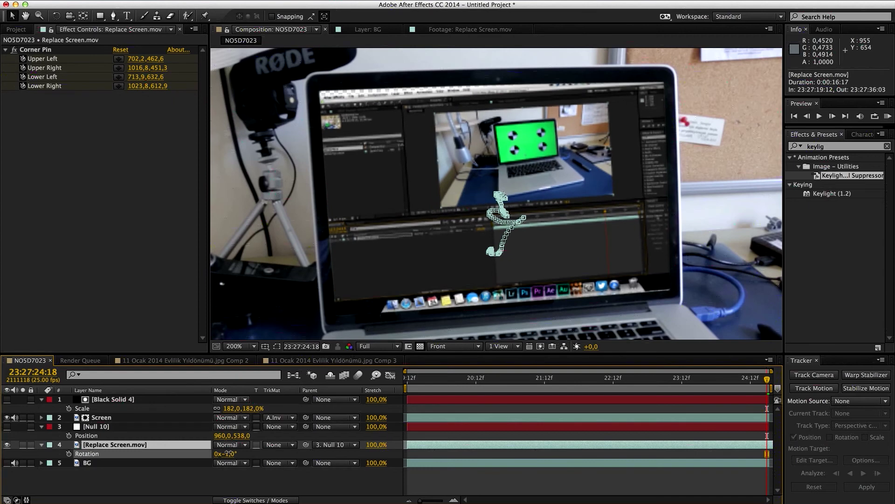
{"action": "key", "text": "Home"}
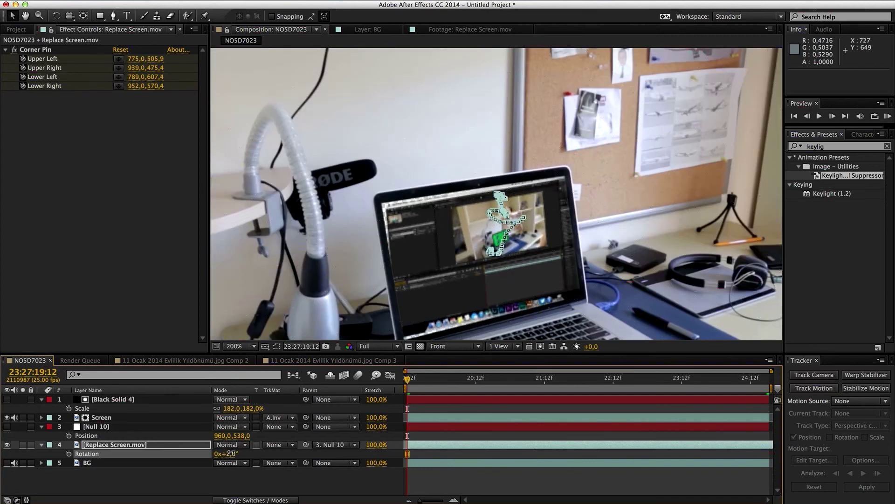
{"action": "key", "text": "Return"}
{"action": "key", "text": "s"}
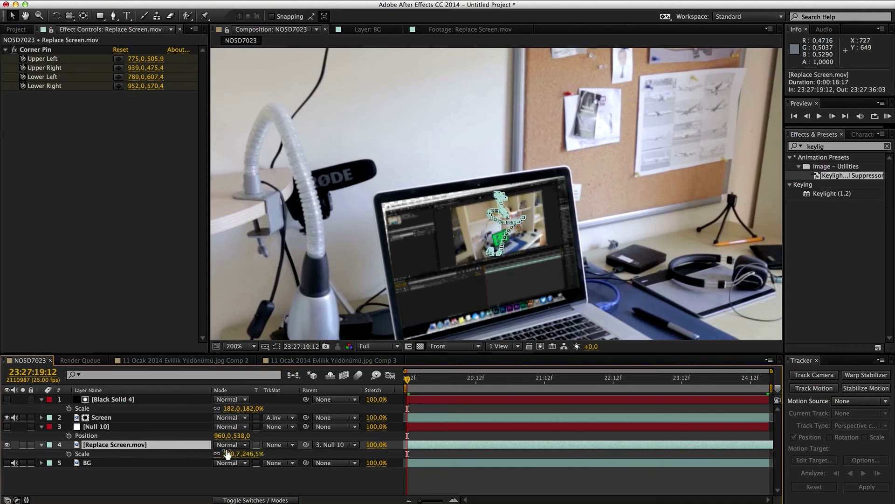
{"action": "left_click_drag", "start_coordinate": [226, 454], "coordinate": [230, 453]}
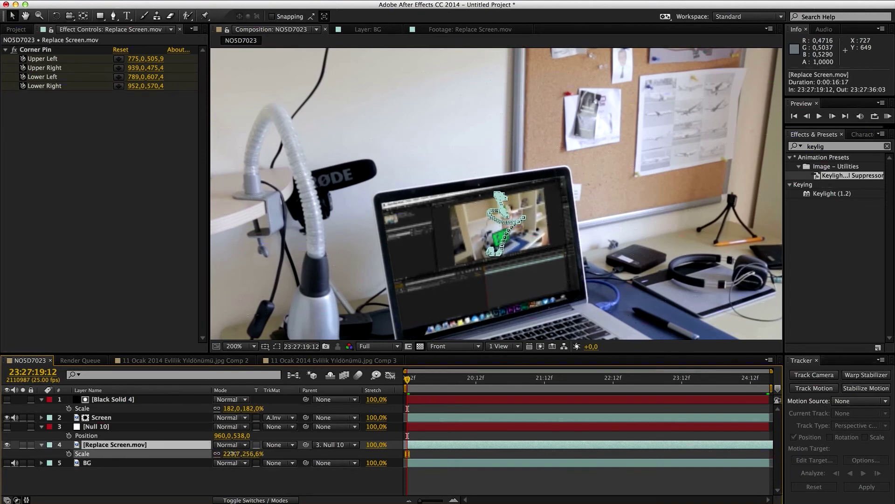
{"action": "left_click_drag", "start_coordinate": [232, 454], "coordinate": [233, 453]}
{"action": "key", "text": "End"}
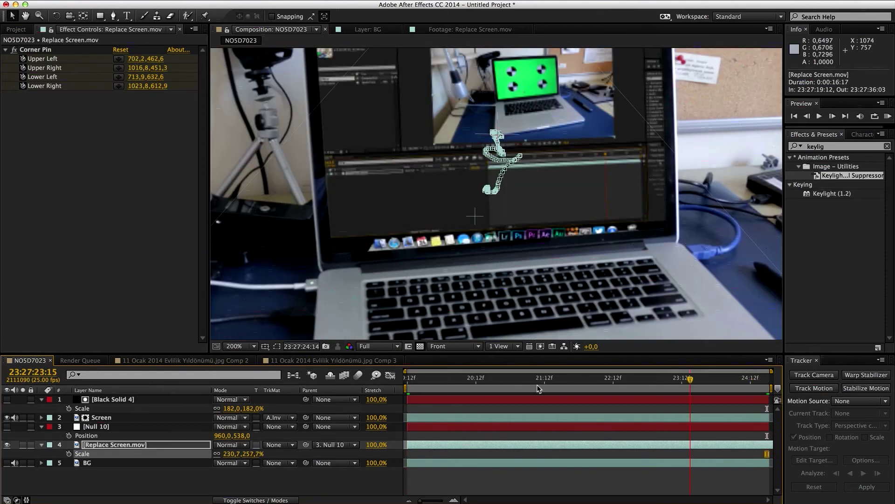
{"action": "key", "text": "Home"}
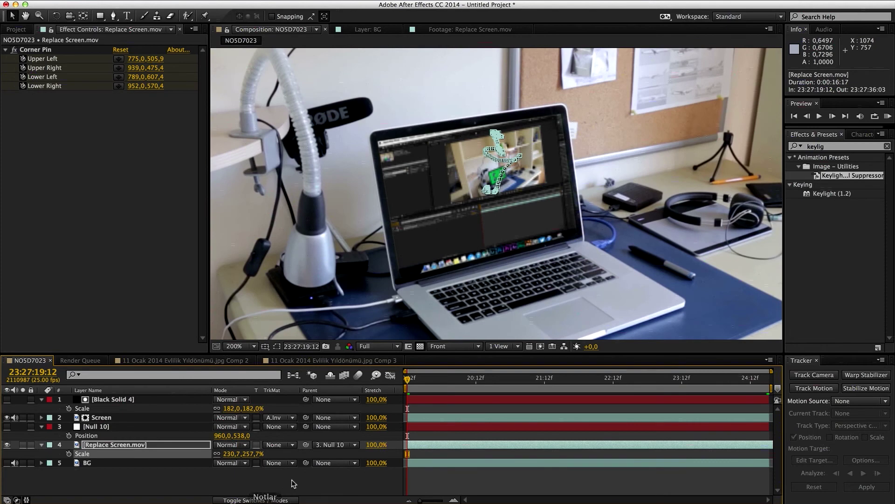
{"action": "left_click", "coordinate": [325, 468]}
{"action": "left_click", "coordinate": [236, 350]}
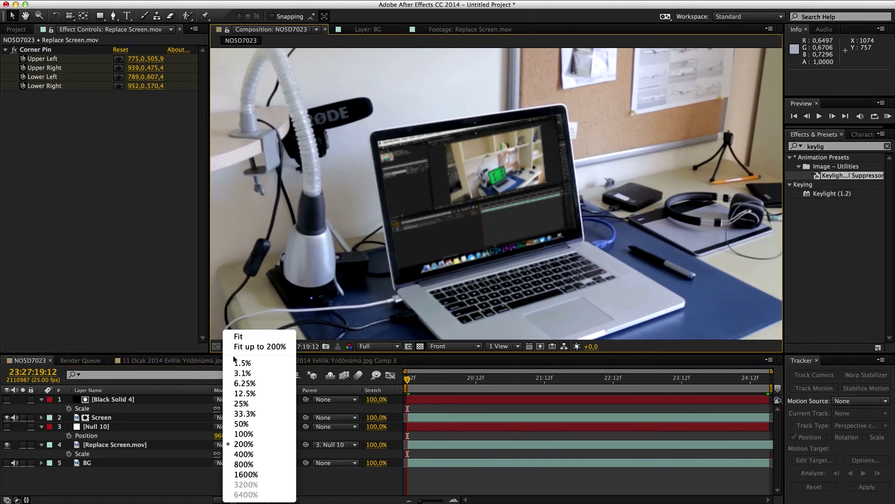
{"action": "left_click", "coordinate": [255, 333]}
{"action": "key", "text": "KP_0"}
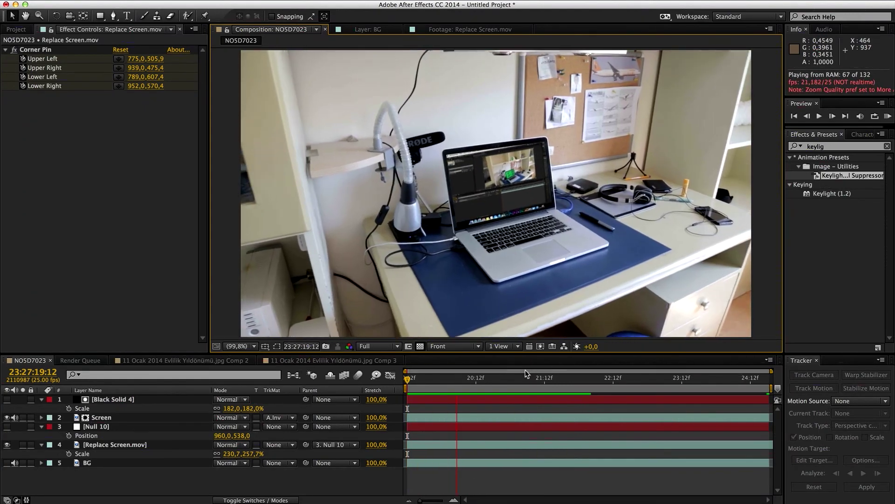
{"action": "left_click", "coordinate": [622, 379]}
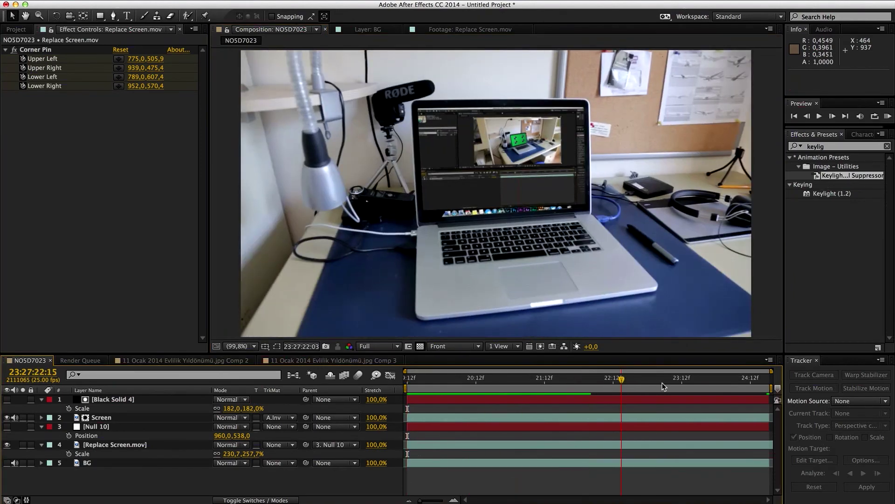
{"action": "key", "text": "End"}
{"action": "key", "text": "Home"}
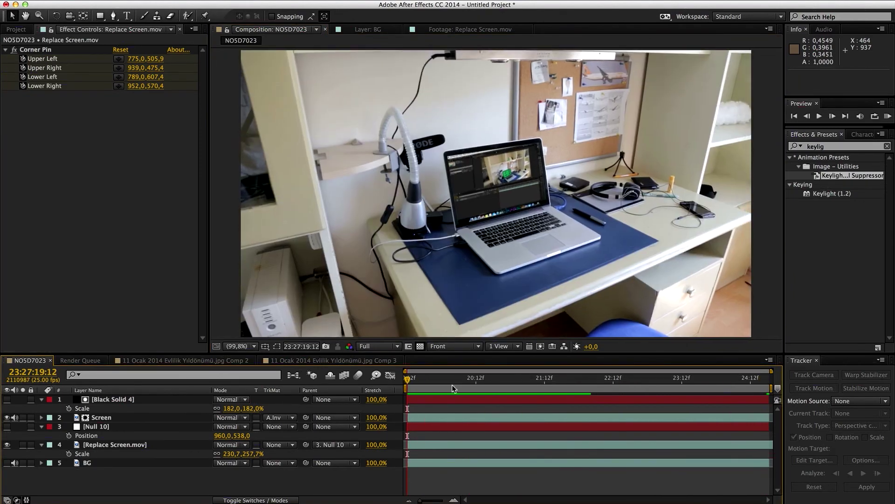
{"action": "key", "text": "space"}
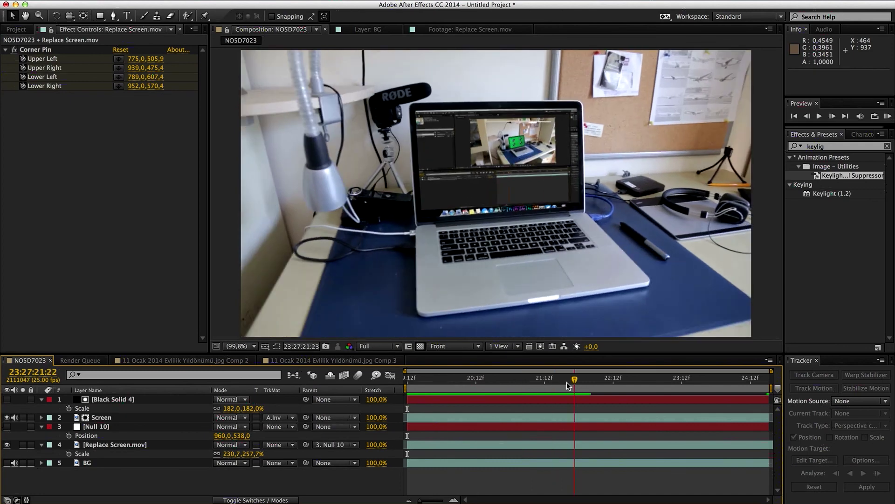
Step: Apply Curves to Replace Screen.mov and bow the RGB curve upward to brighten it
{"action": "left_click", "coordinate": [550, 379]}
{"action": "left_click", "coordinate": [154, 444]}
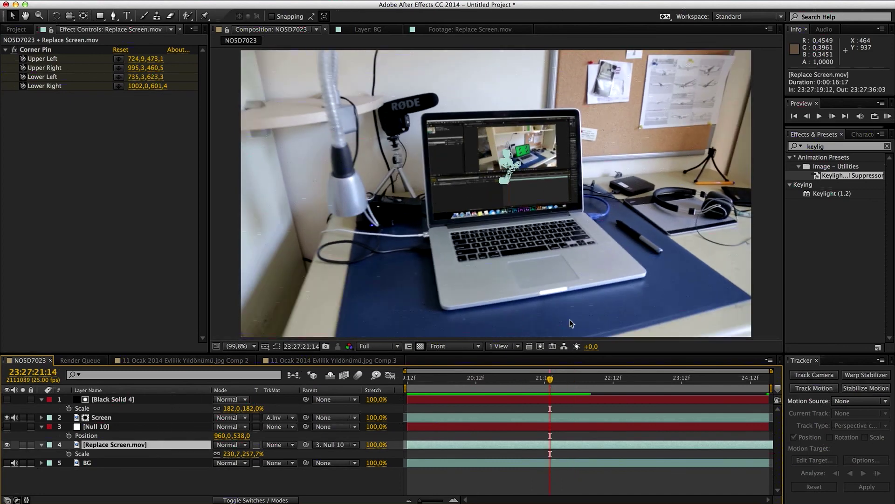
{"action": "double_click", "coordinate": [839, 145]}
{"action": "type", "text": "curves"}
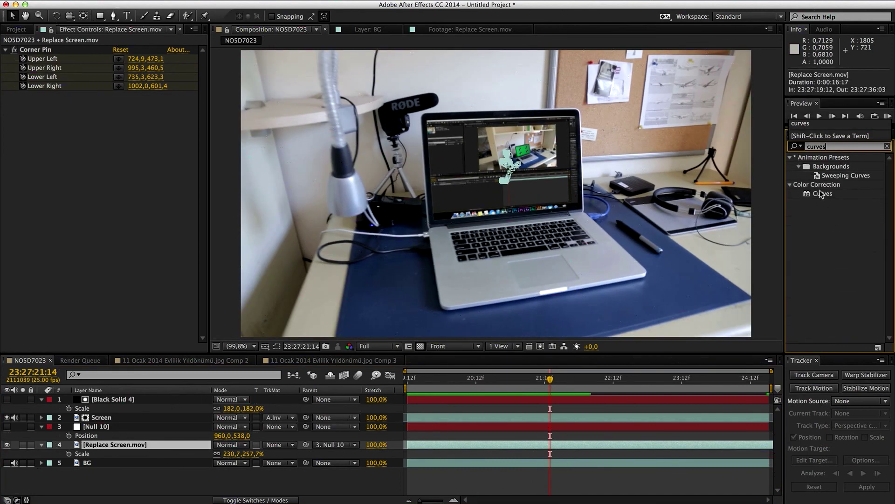
{"action": "left_click_drag", "start_coordinate": [822, 193], "coordinate": [560, 163]}
{"action": "left_click_drag", "start_coordinate": [346, 279], "coordinate": [145, 445]}
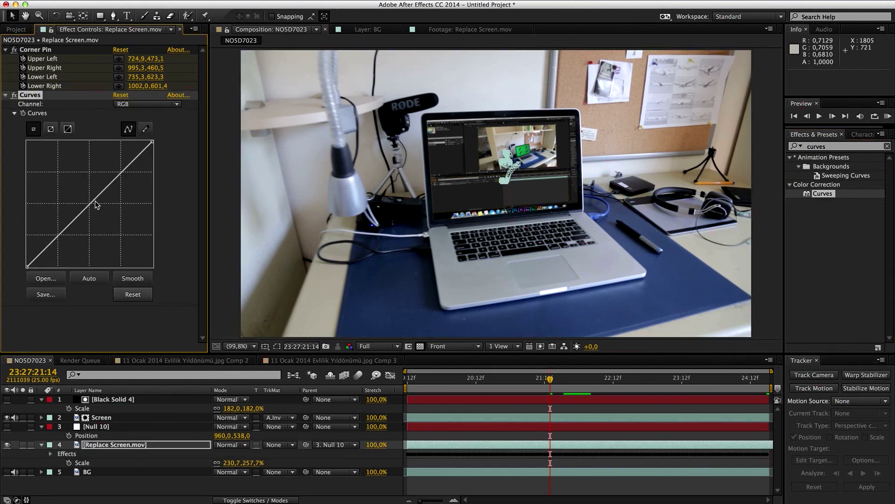
{"action": "left_click_drag", "start_coordinate": [91, 202], "coordinate": [155, 140]}
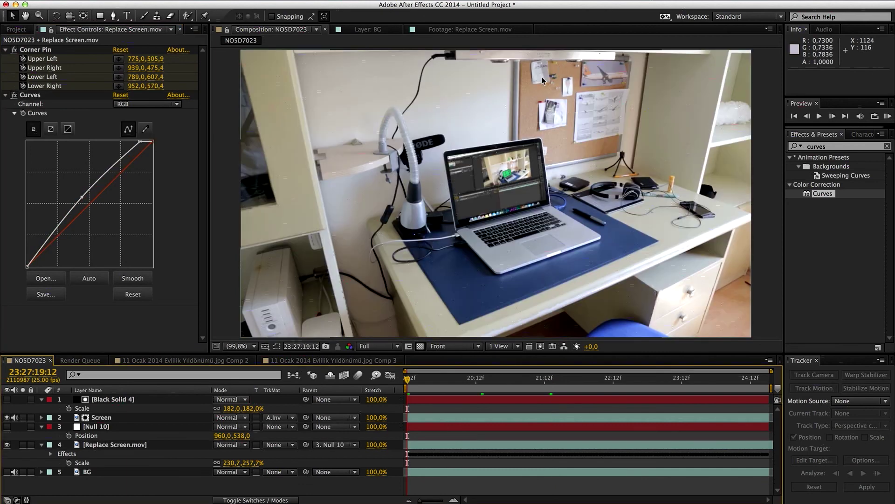